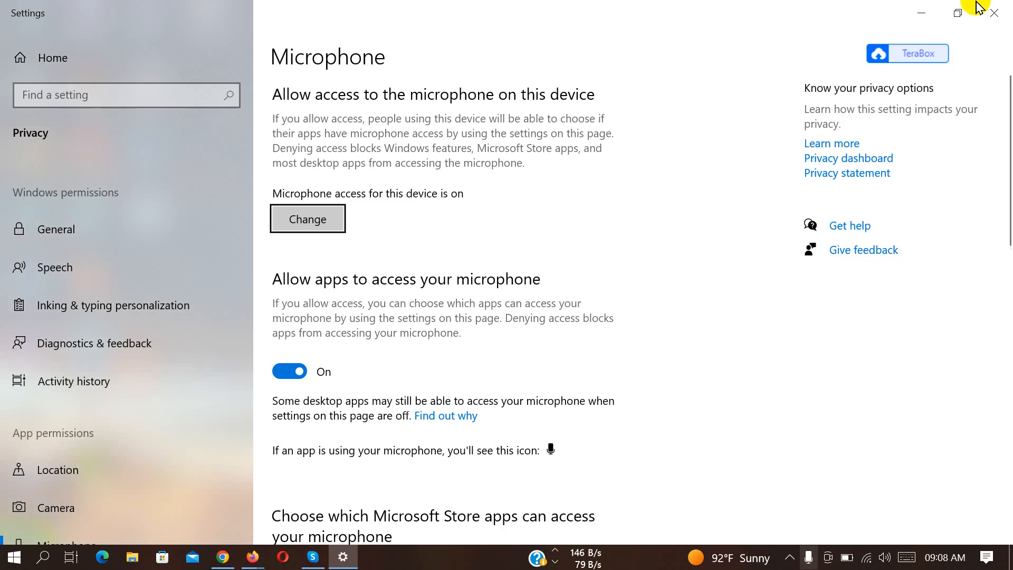
Close the Windows microphone privacy settings and refresh the desktop.
click(959, 11)
click(651, 40)
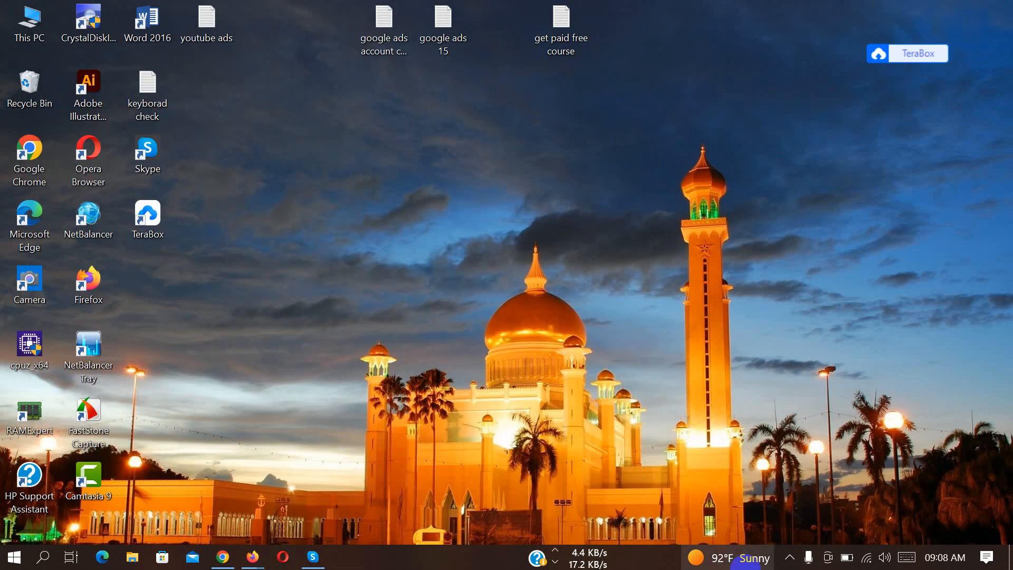
click(789, 558)
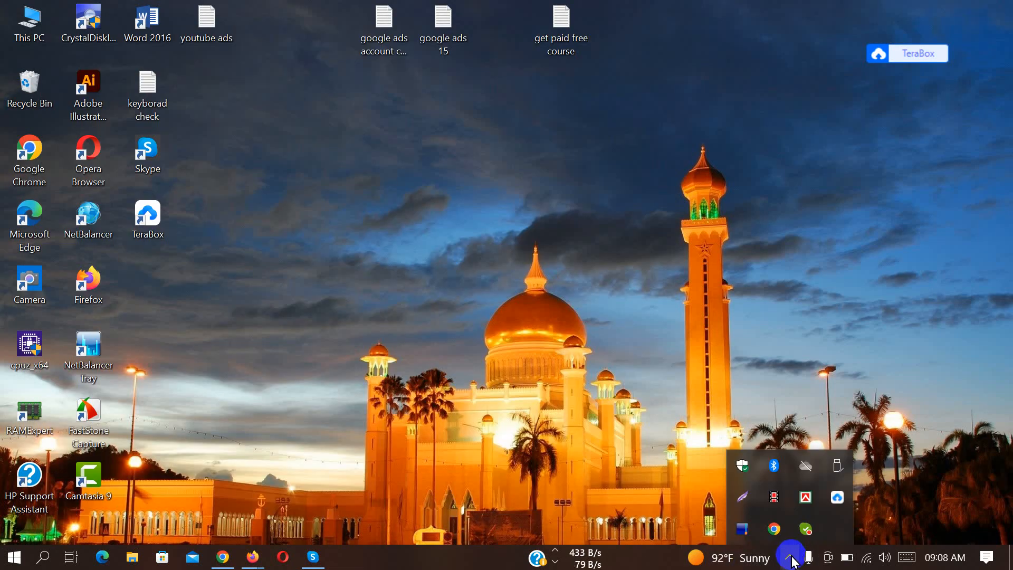
right_click(333, 217)
click(377, 264)
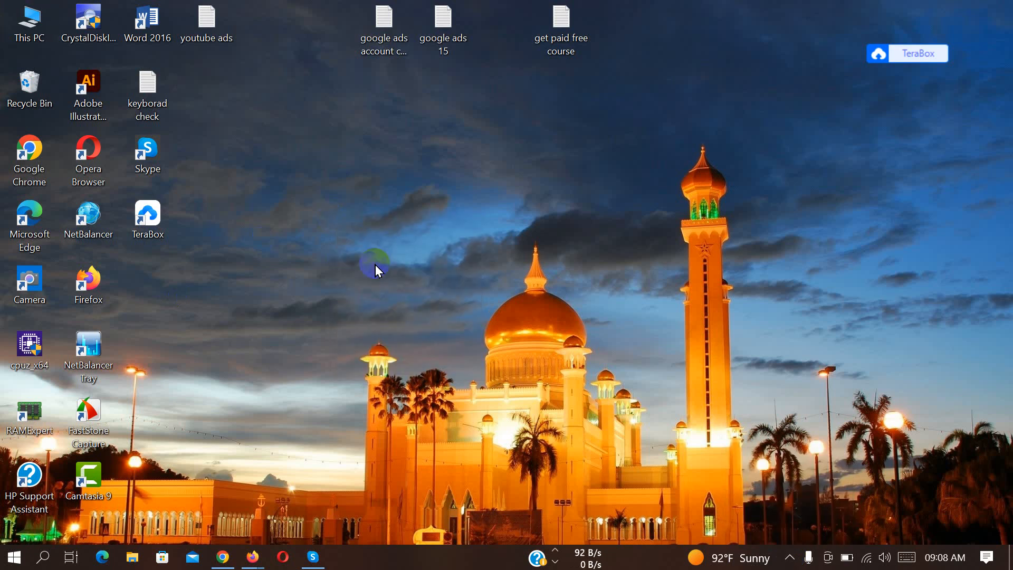
right_click(390, 200)
click(436, 243)
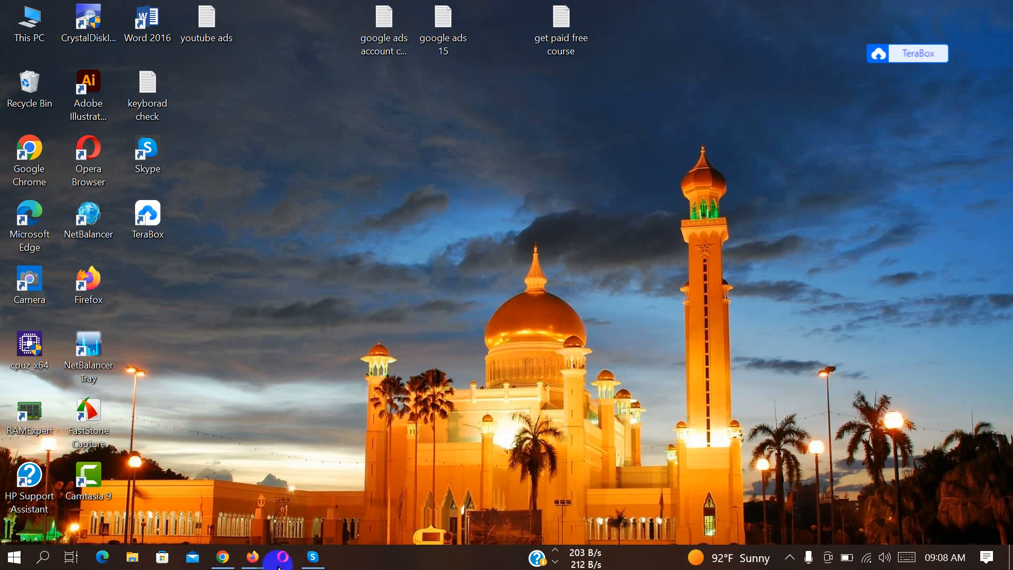
Switch to Firefox and open the Facebook home page in a new tab.
mouse_move(256, 564)
click(301, 508)
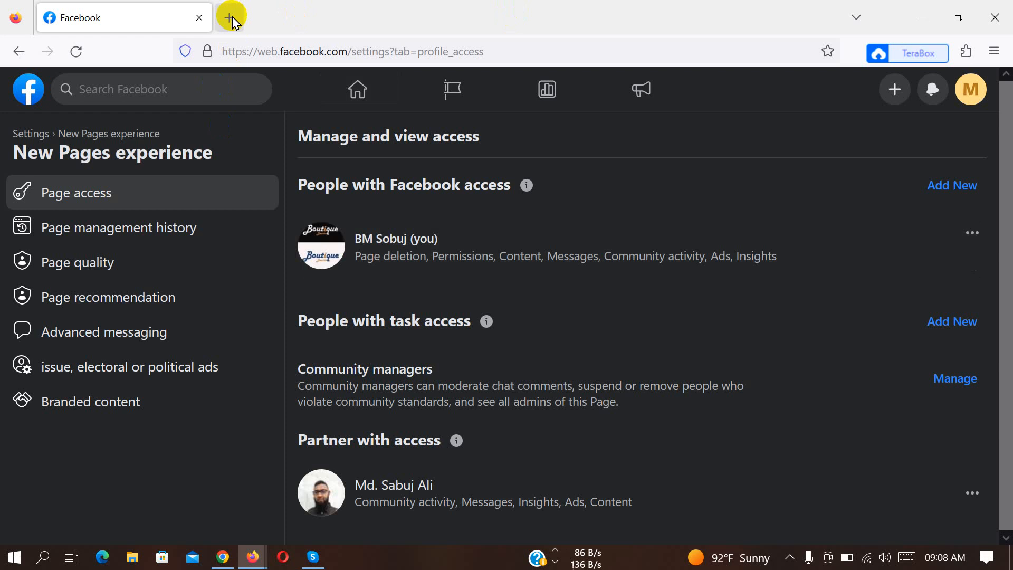
click(232, 19)
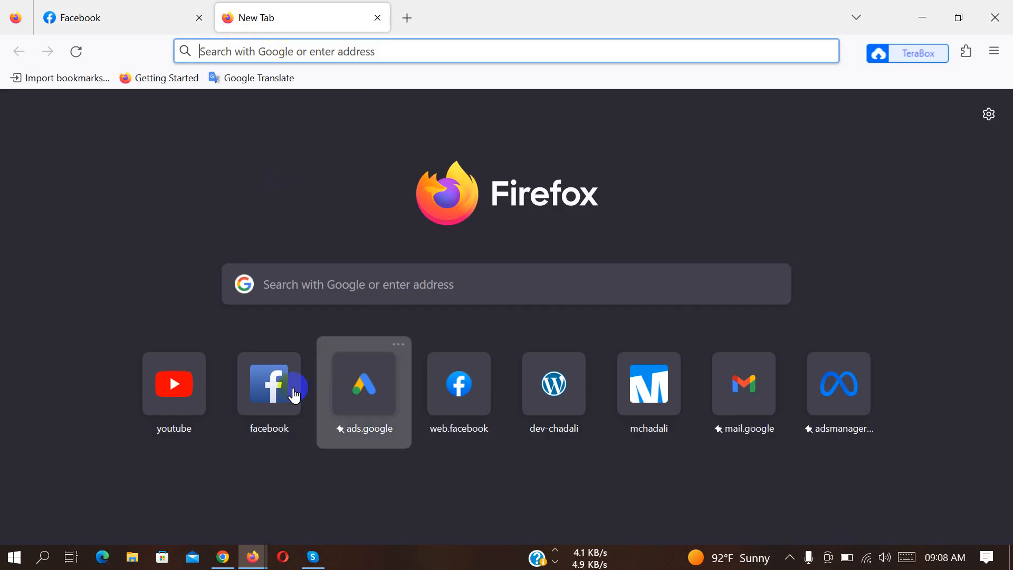
click(283, 406)
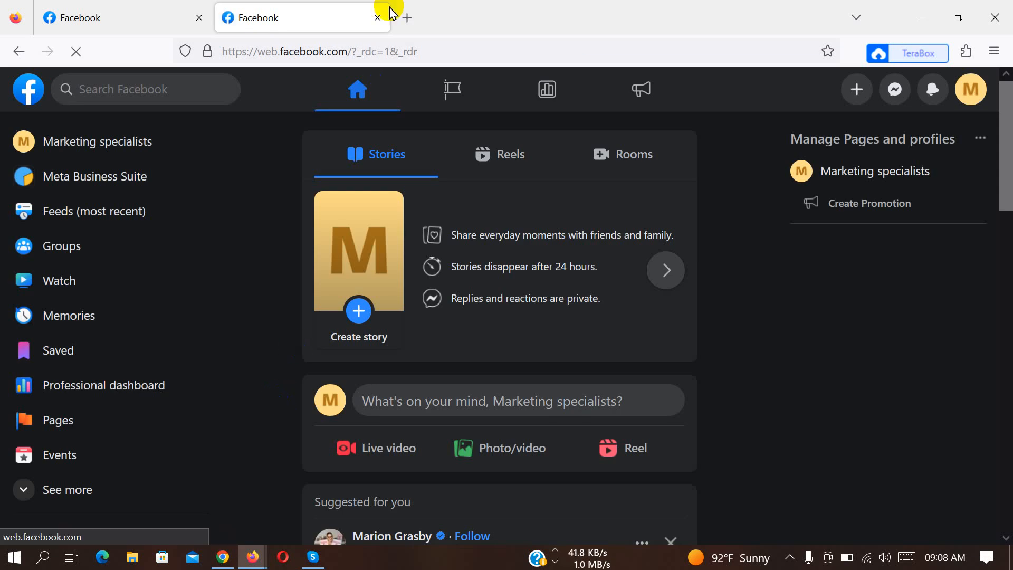
Open Meta Business Suite from the Facebook home page and expand the account list of the Marketing specialists page.
click(407, 19)
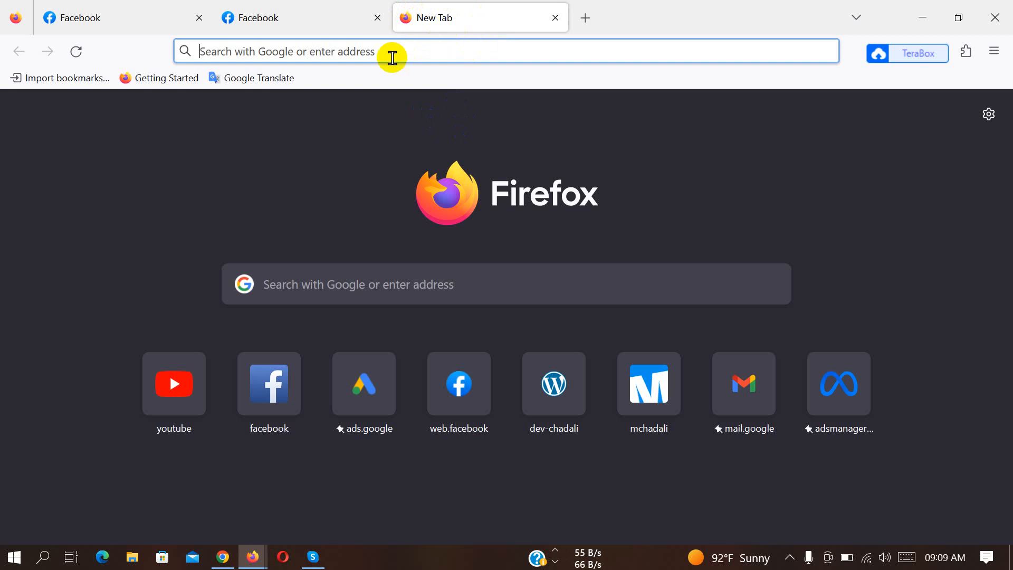
click(315, 6)
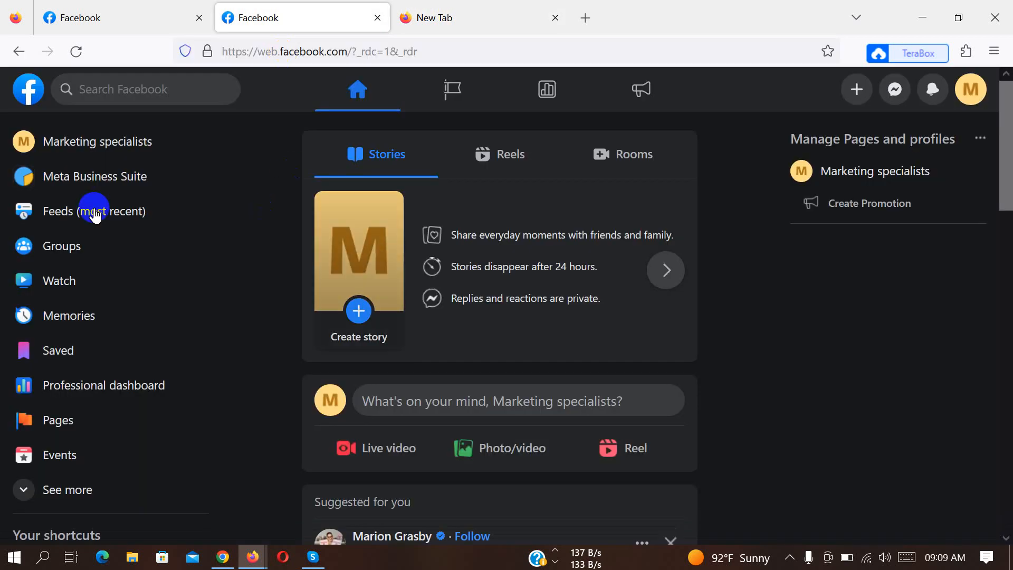
scroll(153, 380, down, 2)
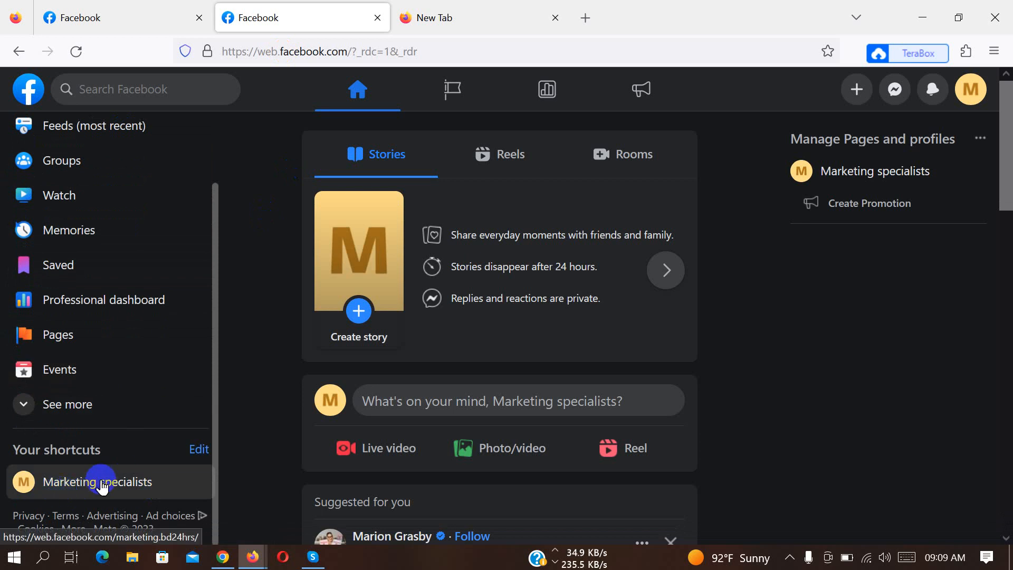
scroll(121, 295, up, 2)
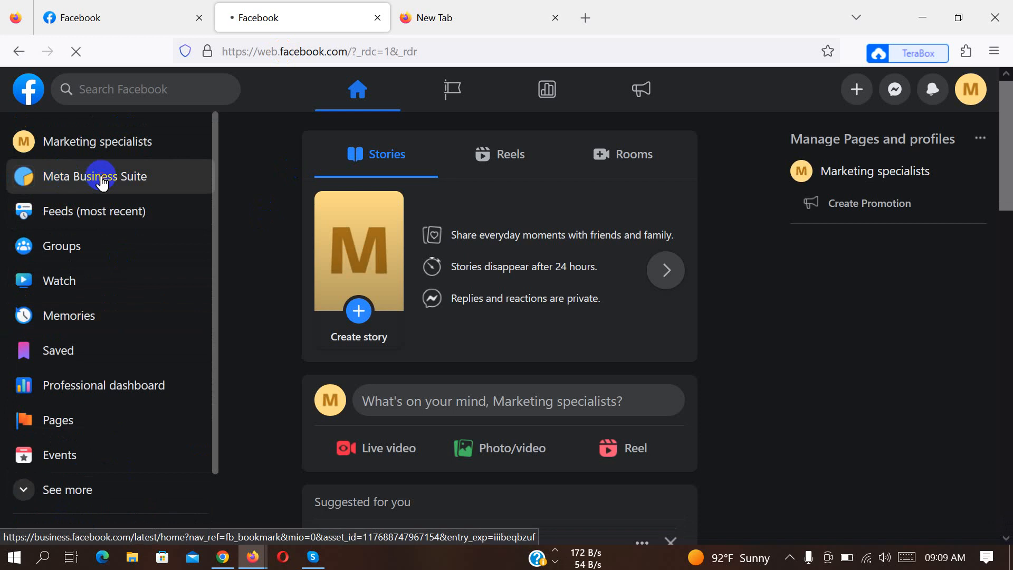
click(101, 181)
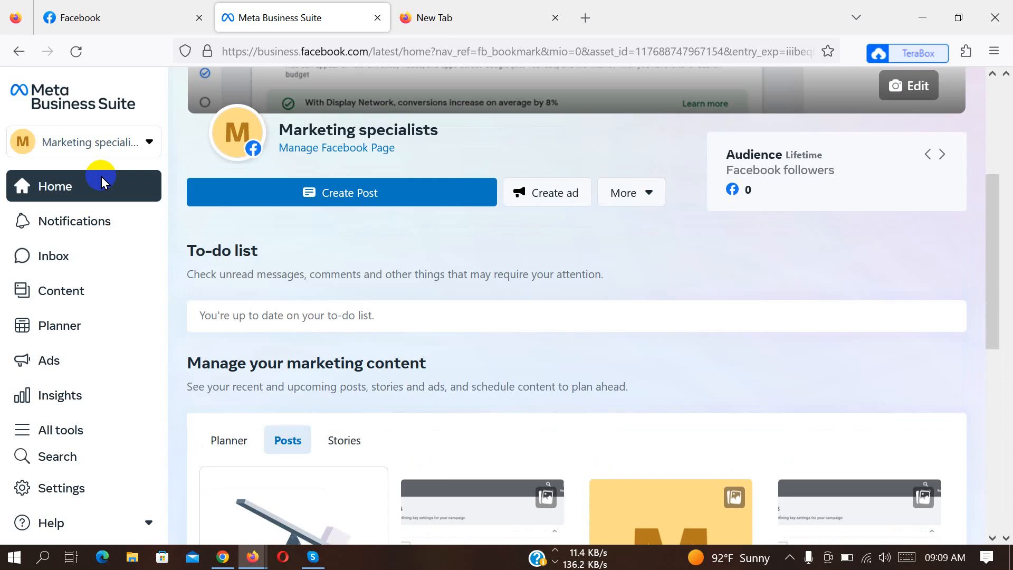
click(122, 143)
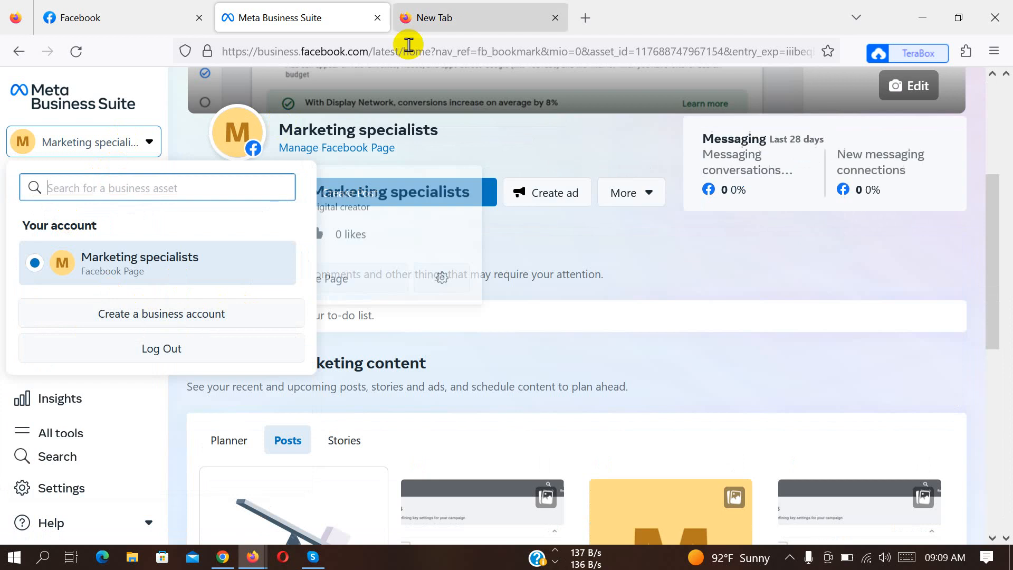
Search the web for "fb business manager" in the empty tab, open the Meta Business Suite result and start Ads Manager from it.
click(409, 21)
click(399, 51)
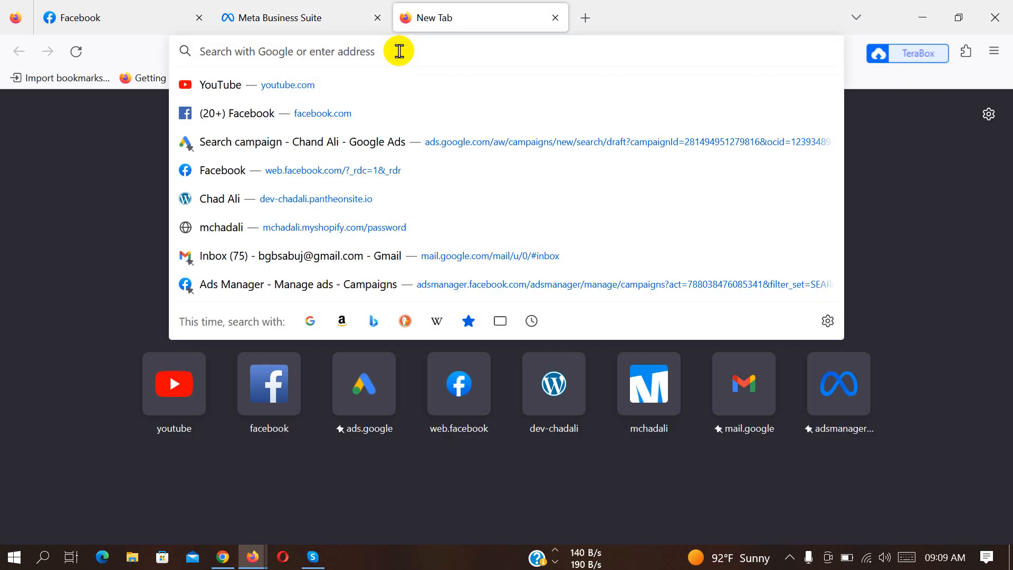
text(business.facebook.com/)
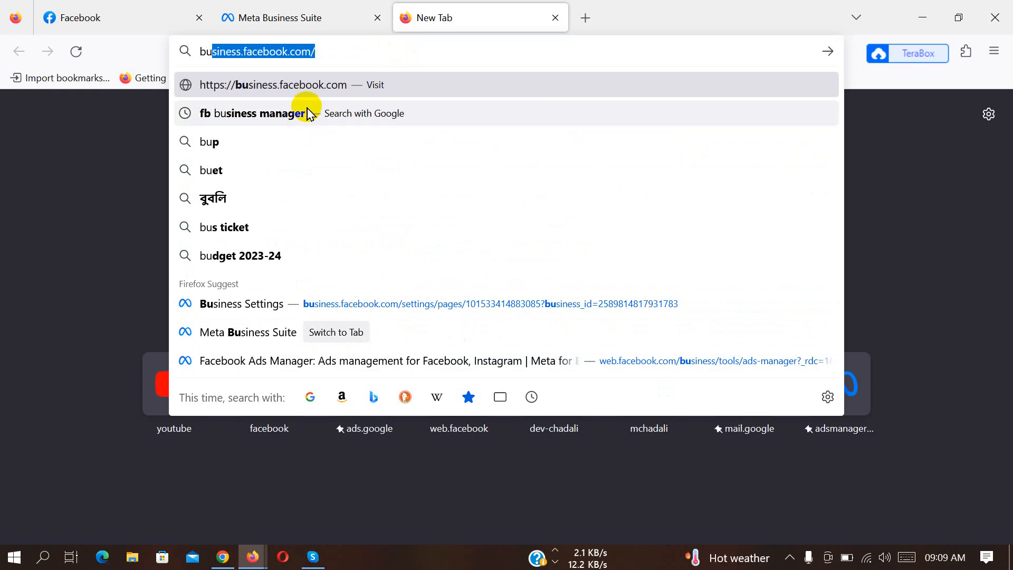
click(311, 121)
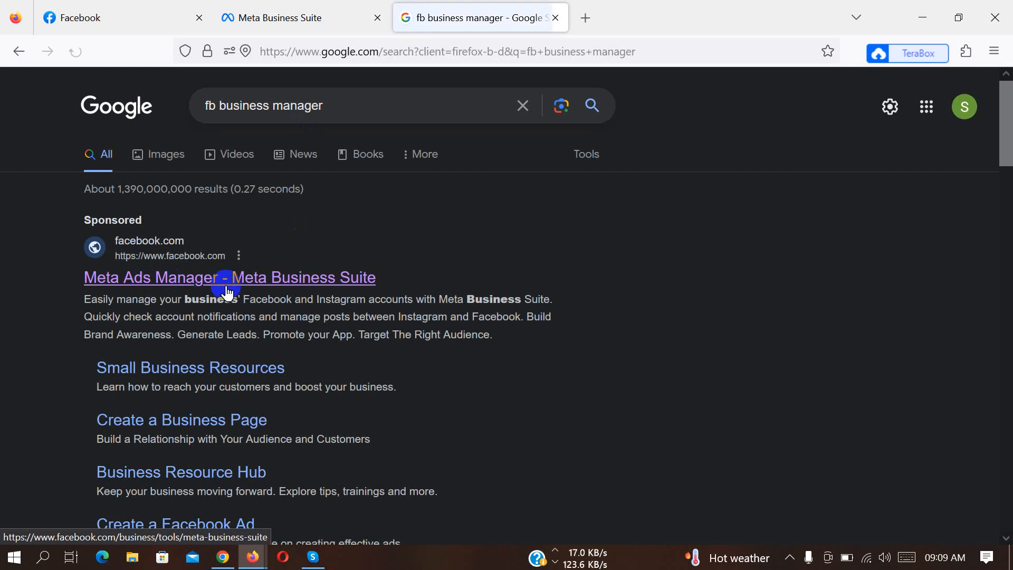
click(325, 283)
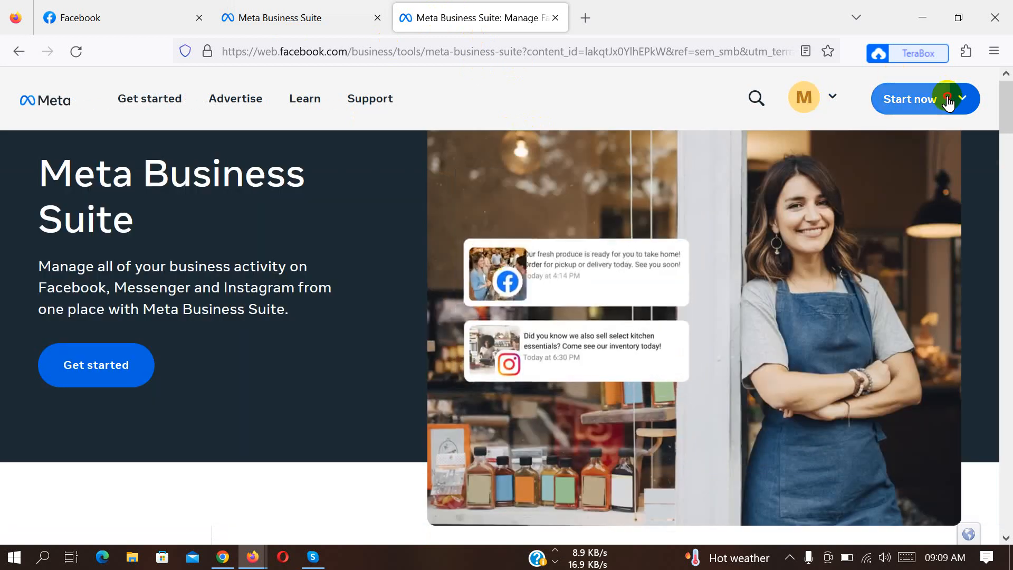
click(947, 106)
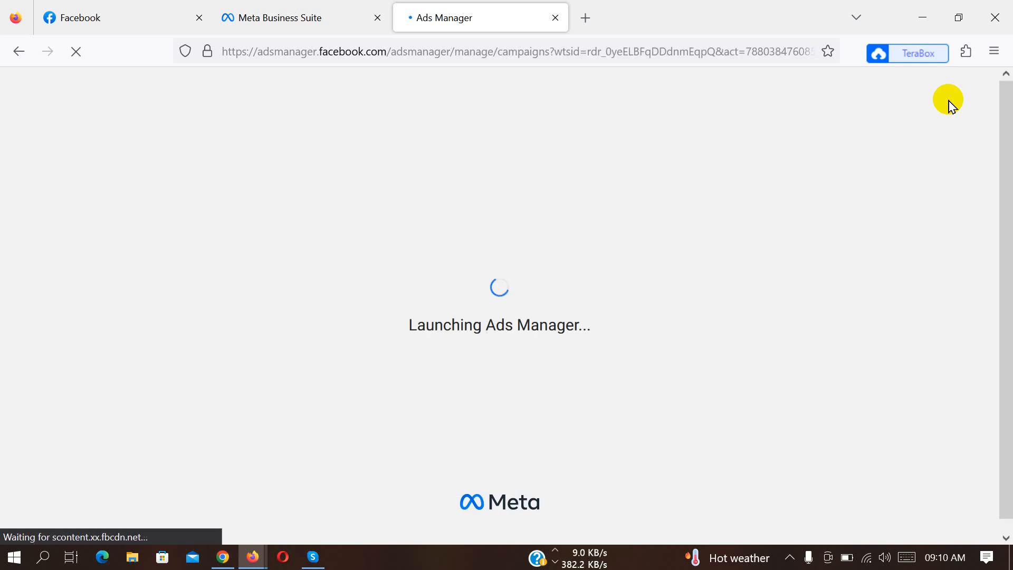
Switch to the other Firefox window and close its Ads Manager tab, keeping the Meta business login page in view.
click(314, 6)
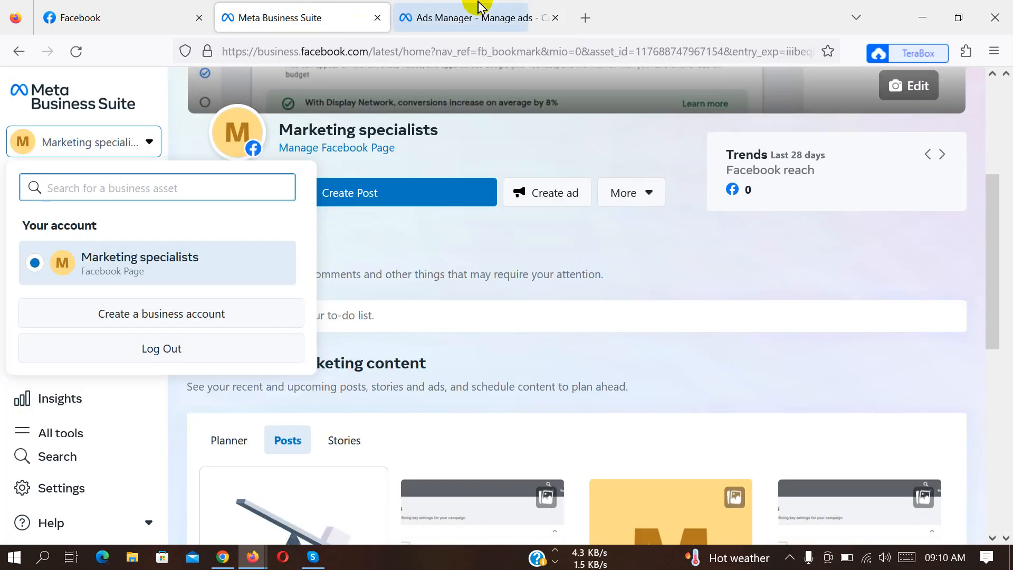
click(479, 7)
mouse_move(256, 558)
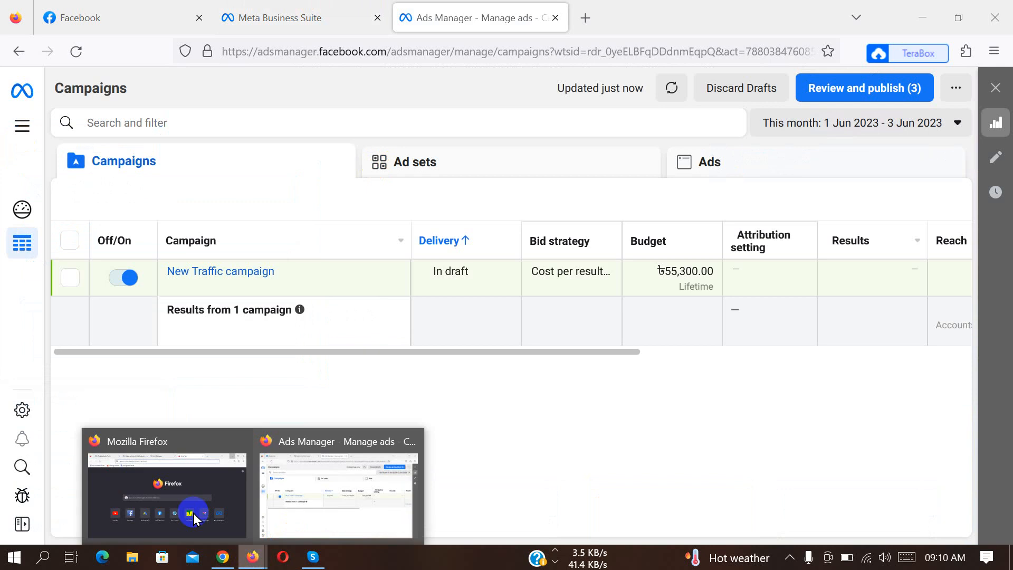
click(174, 507)
click(465, 6)
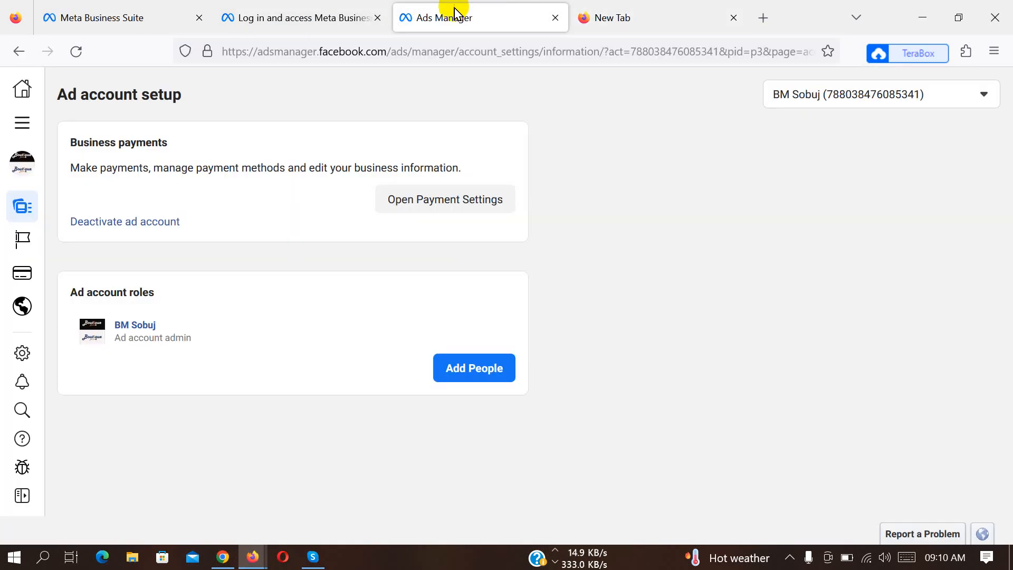
click(311, 17)
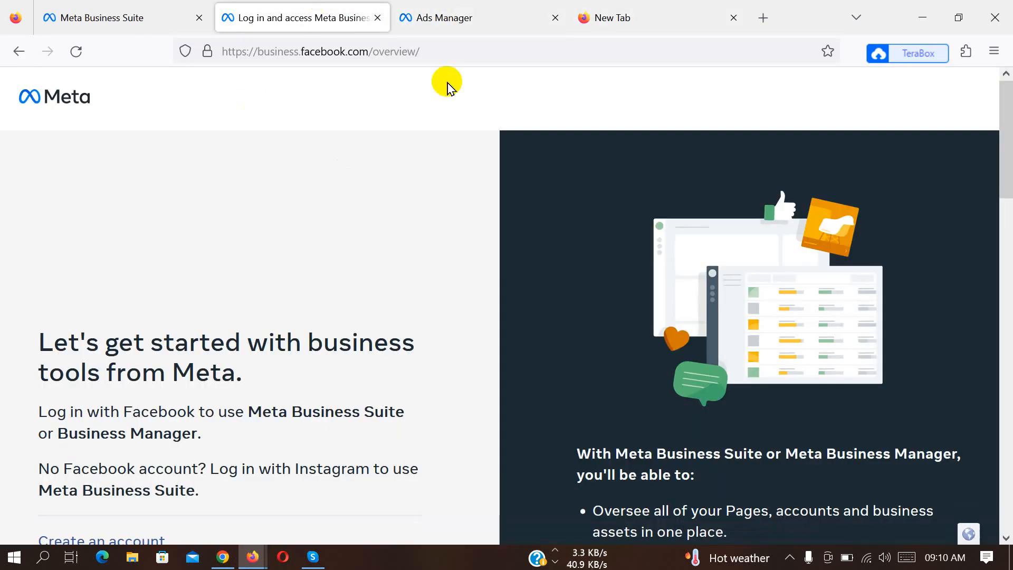
click(555, 19)
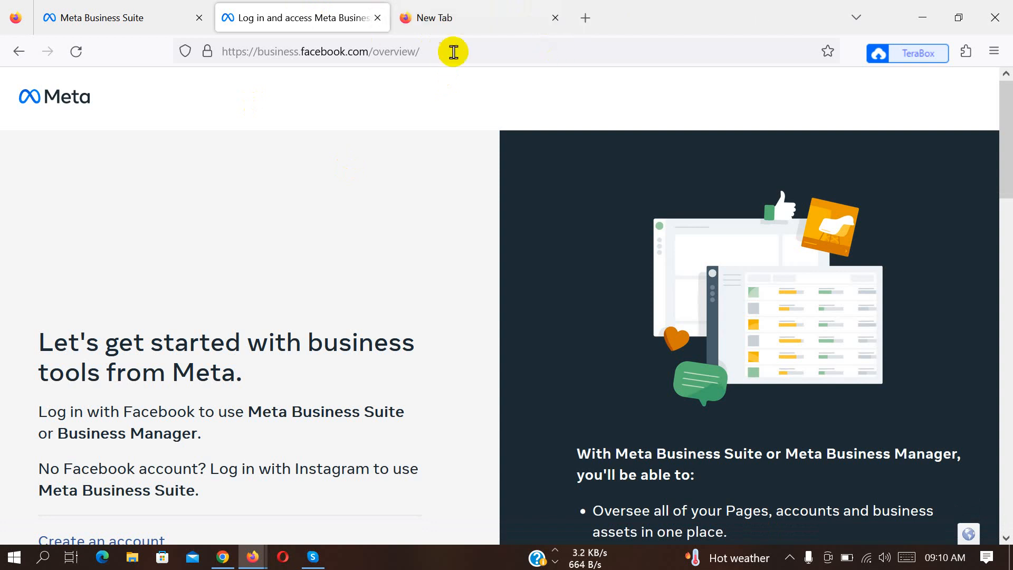
Reload business.facebook.com/overview and look through the page for its account creation option.
click(453, 53)
click(64, 161)
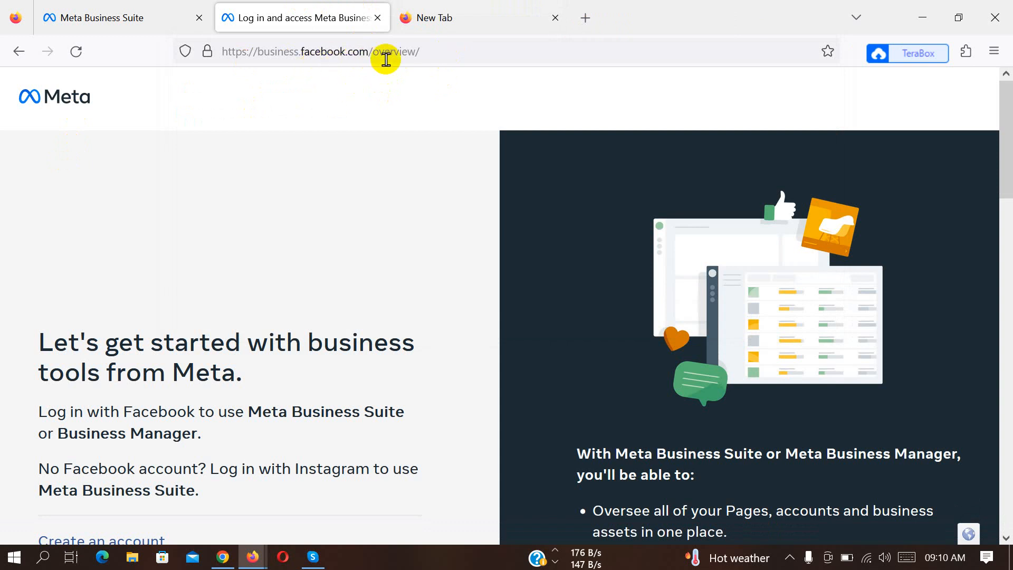
click(457, 53)
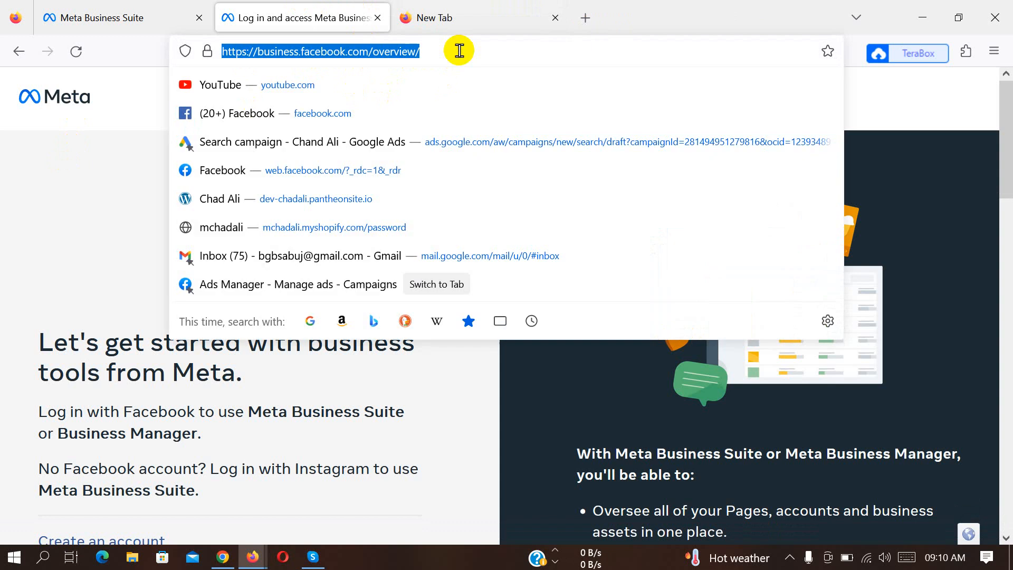
key(Return)
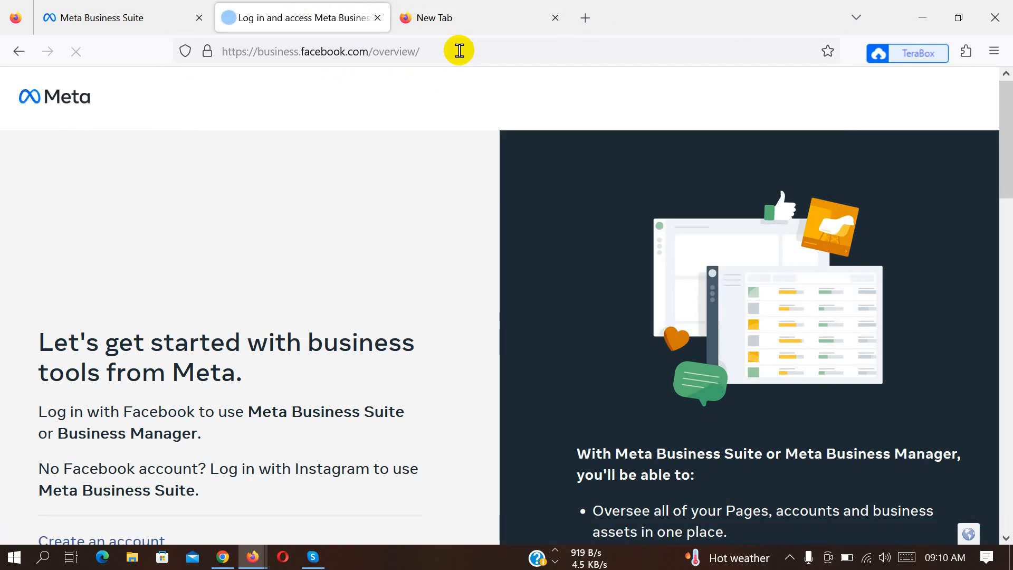
scroll(79, 412, down, 5)
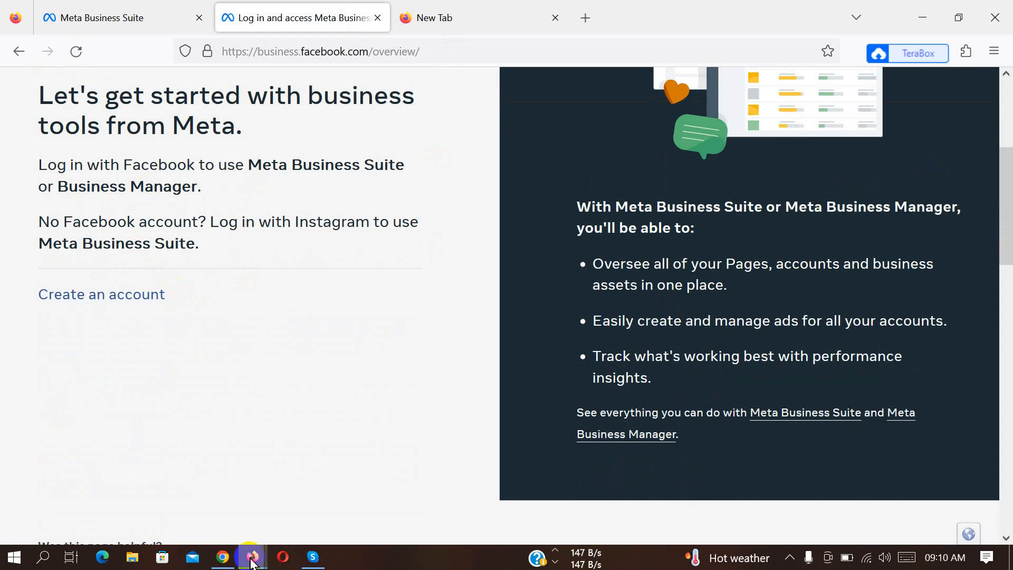
Return to Meta Business Suite in the first Firefox window and open the form for creating a business account.
mouse_move(252, 561)
click(333, 504)
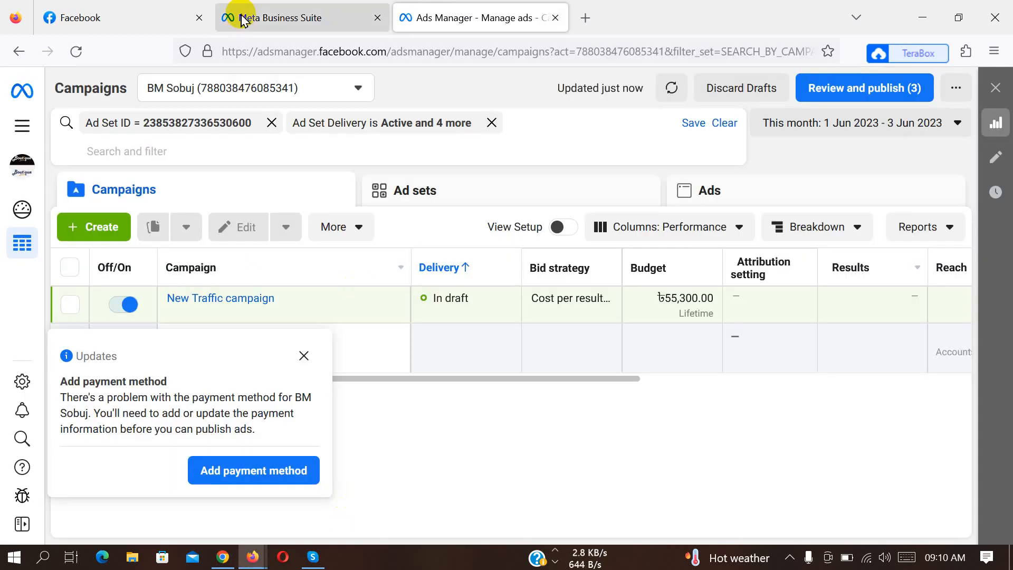
click(268, 10)
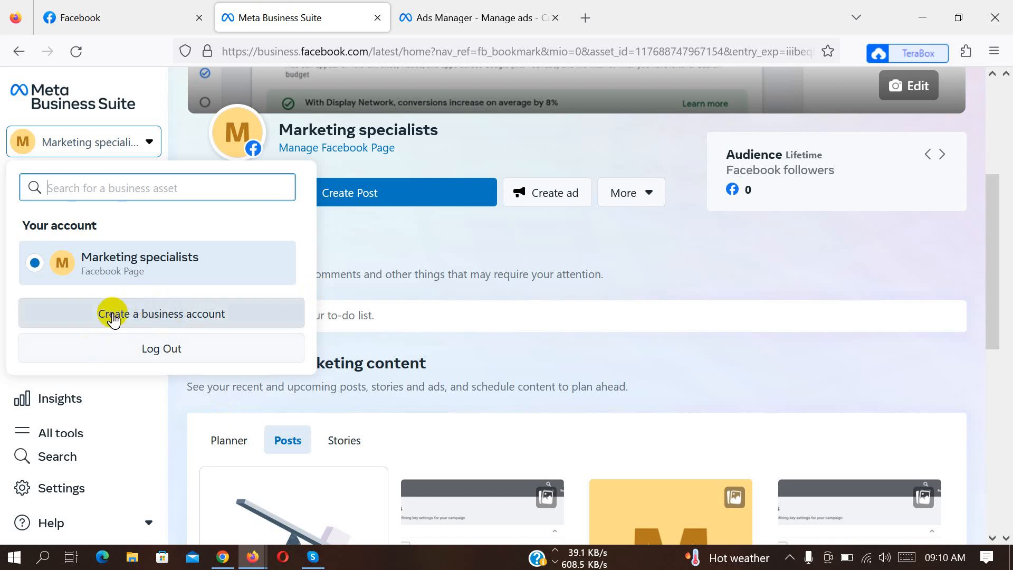
click(178, 319)
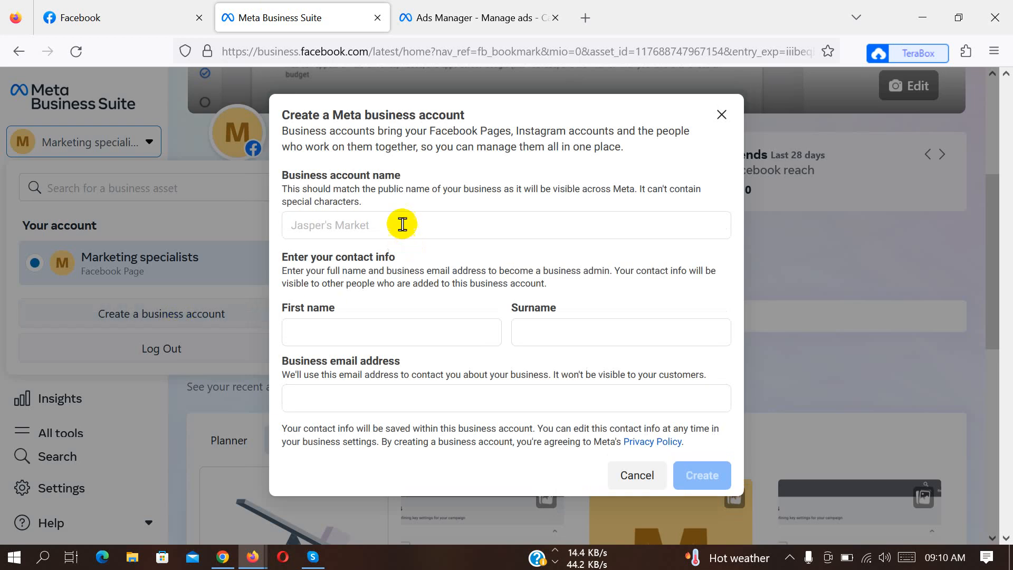
Fill in the business account name in the Meta business account form.
click(421, 226)
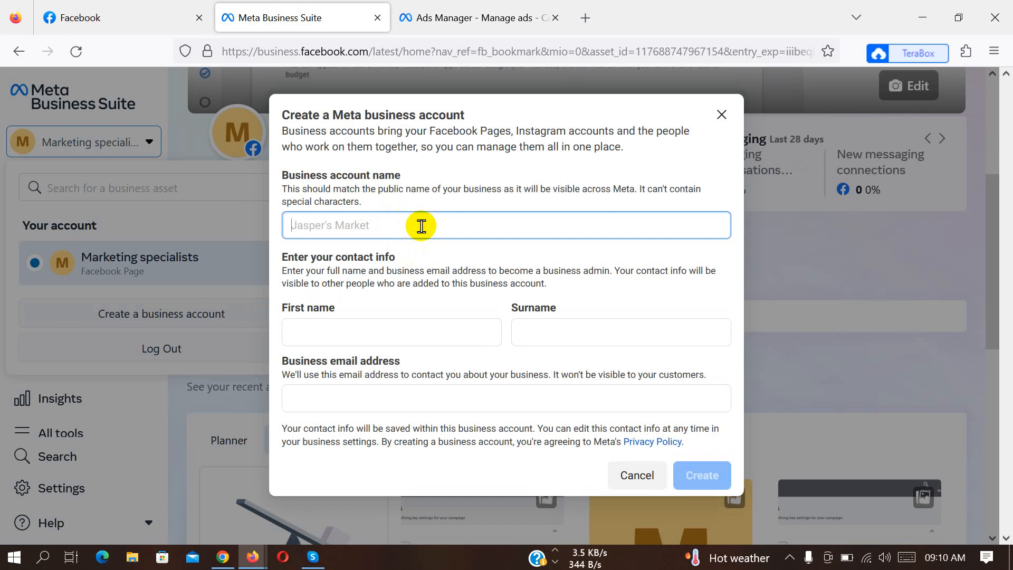
text(B)
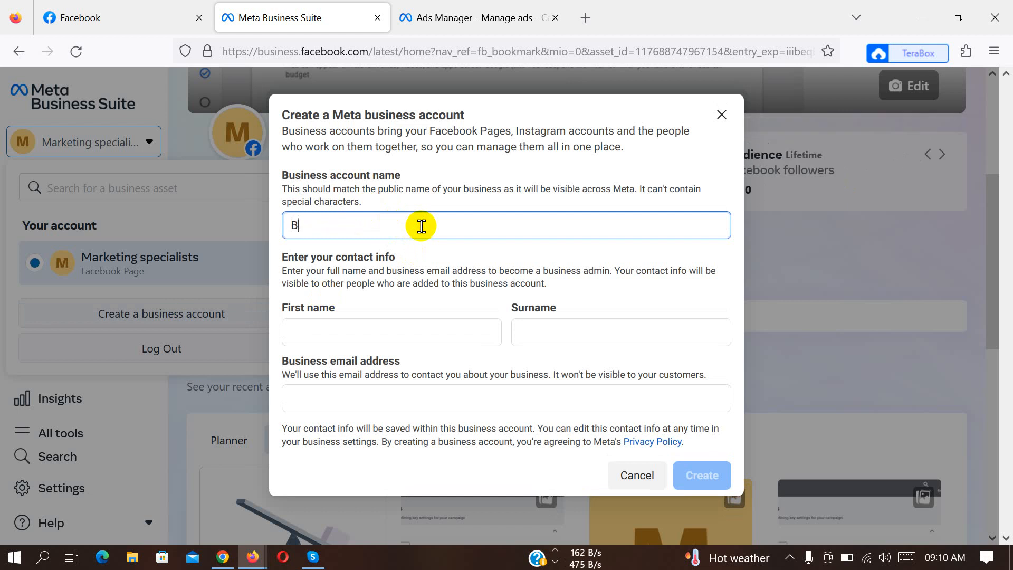
text(M)
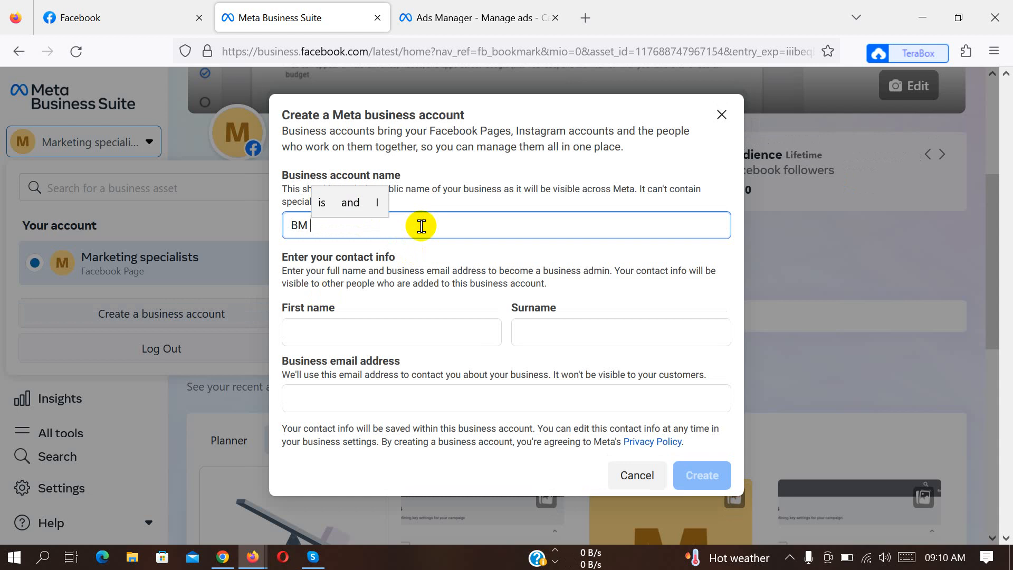
key(BackSpace)
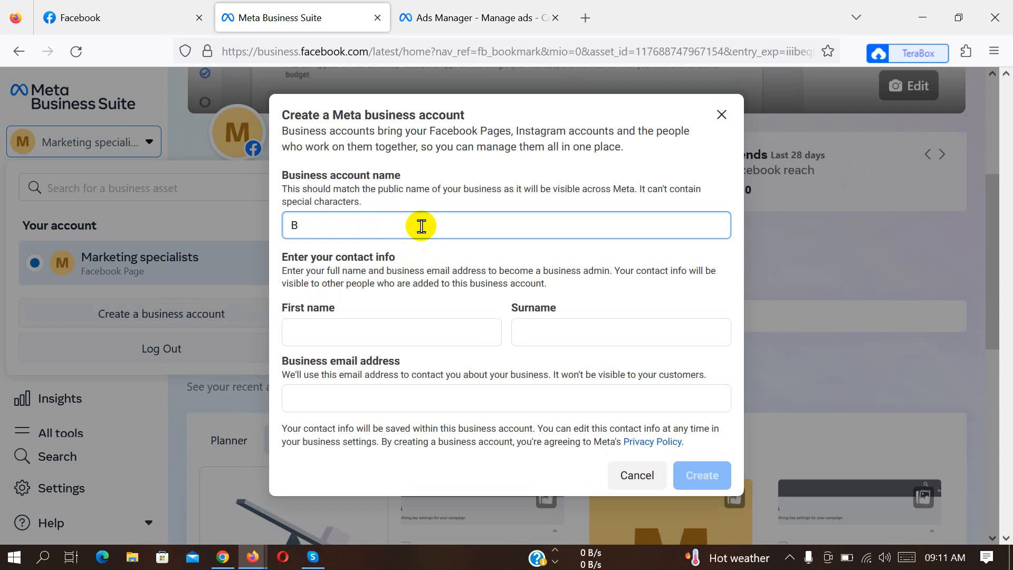
text(msa)
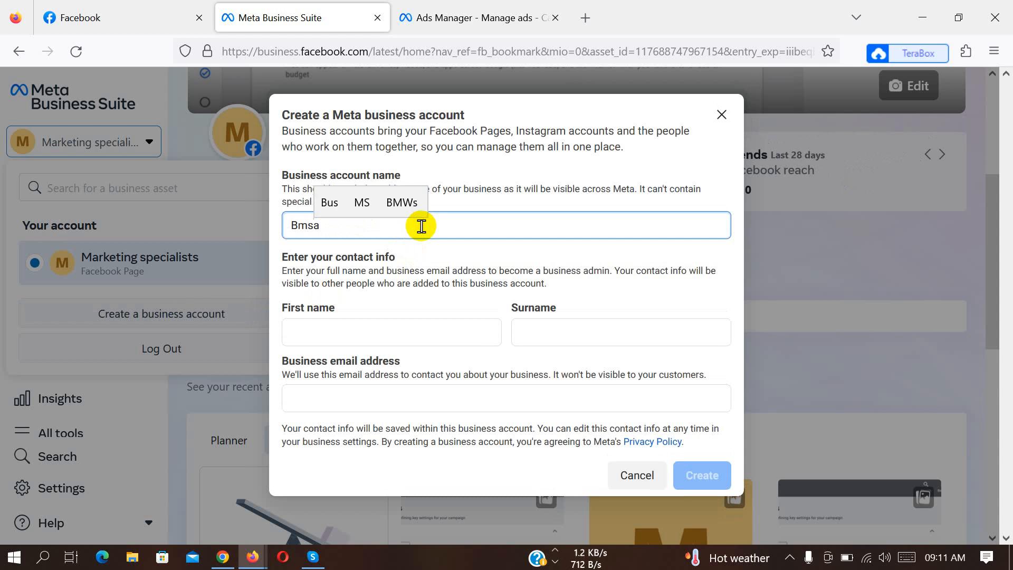
text(buj)
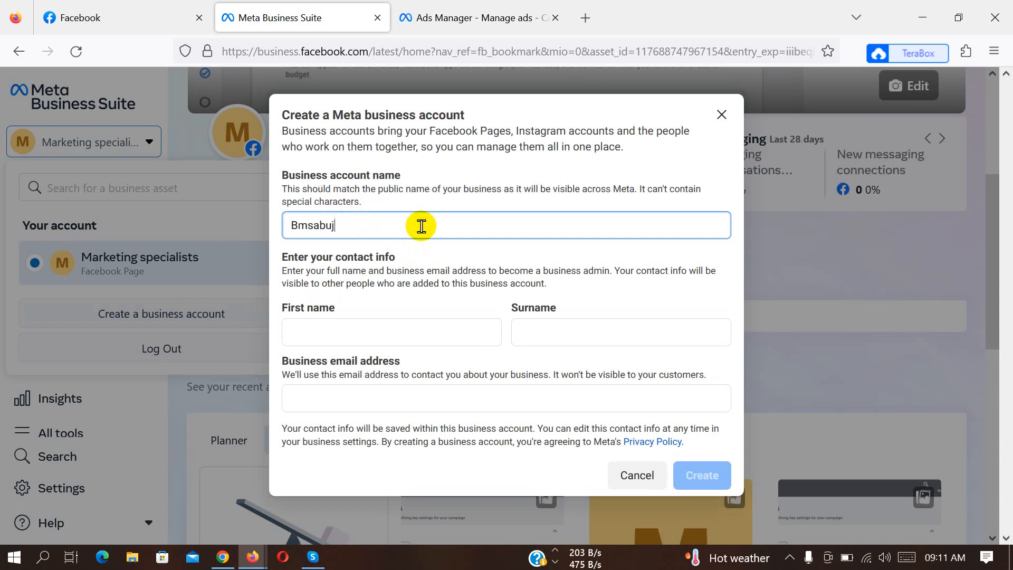
Enter the business admin's first name and surname in the contact info.
click(417, 337)
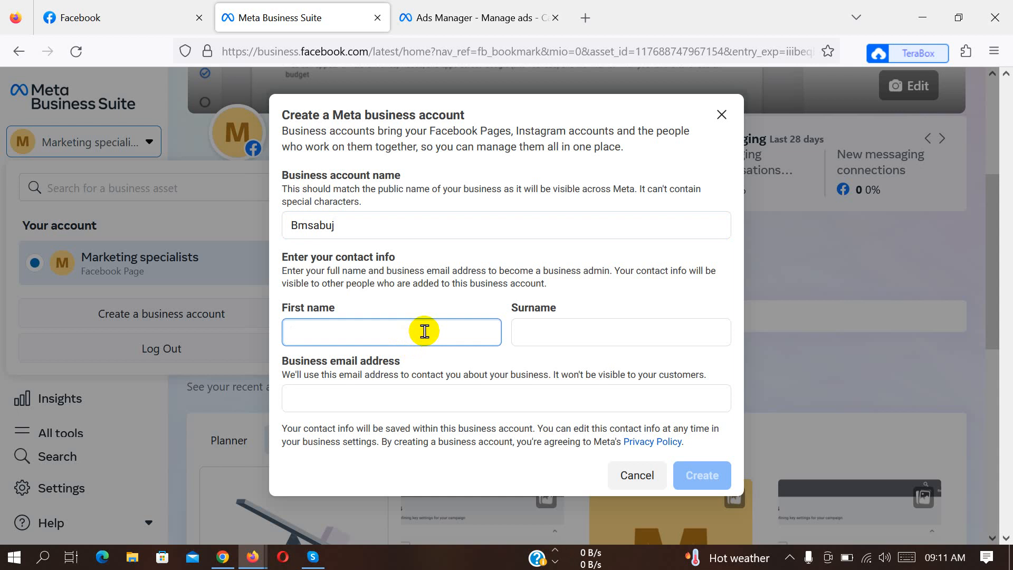
text(BM)
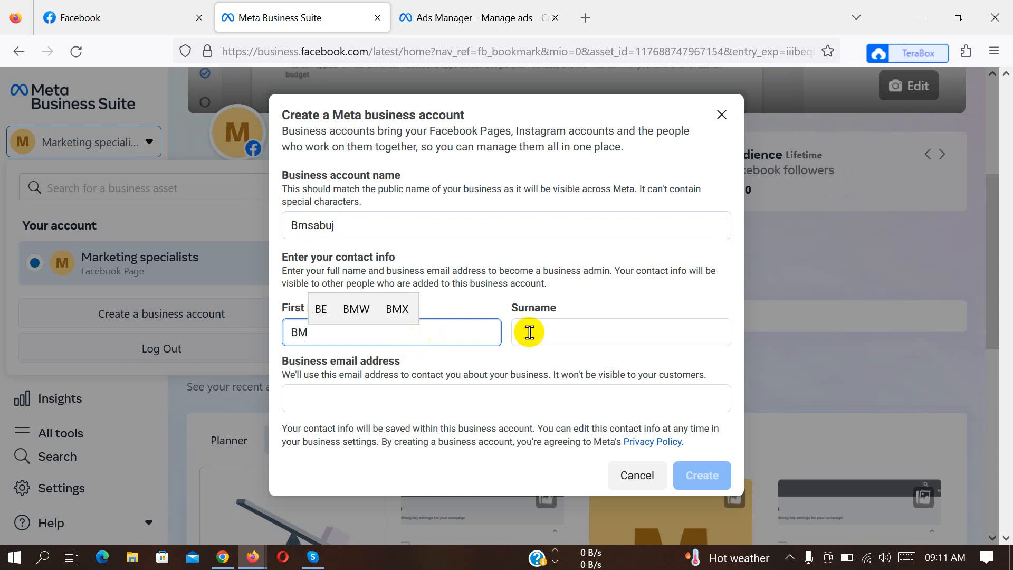
click(607, 331)
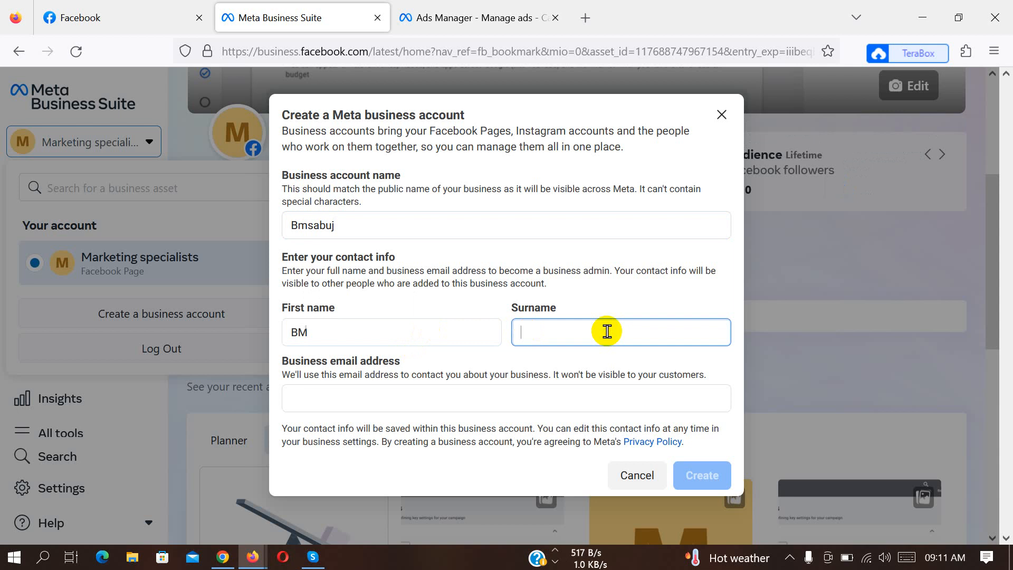
text(Sab)
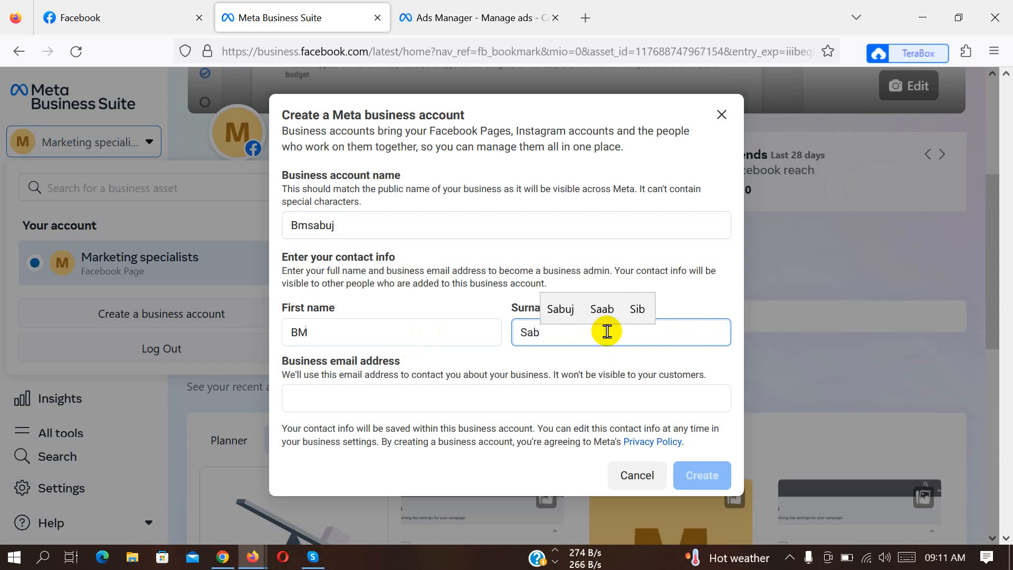
text(uj)
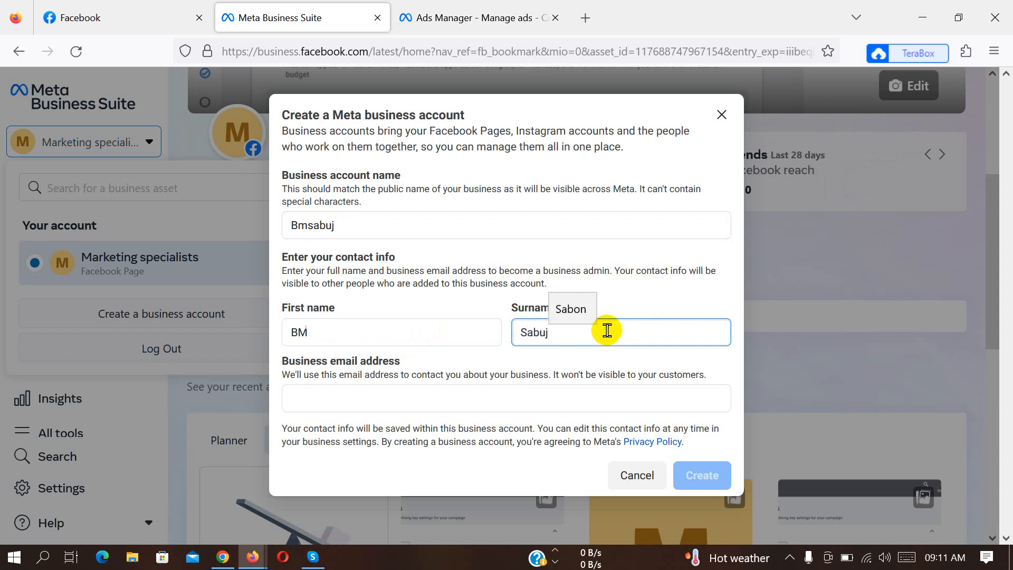
Paste the contact's e-mail as the business email address and remove its "mailto:" prefix.
click(478, 393)
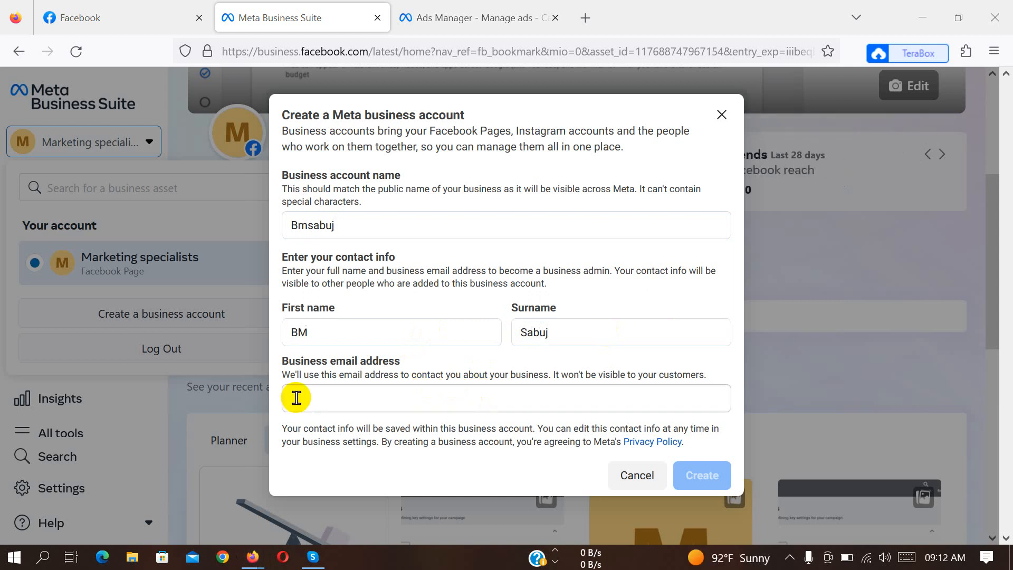
click(297, 397)
right_click(299, 397)
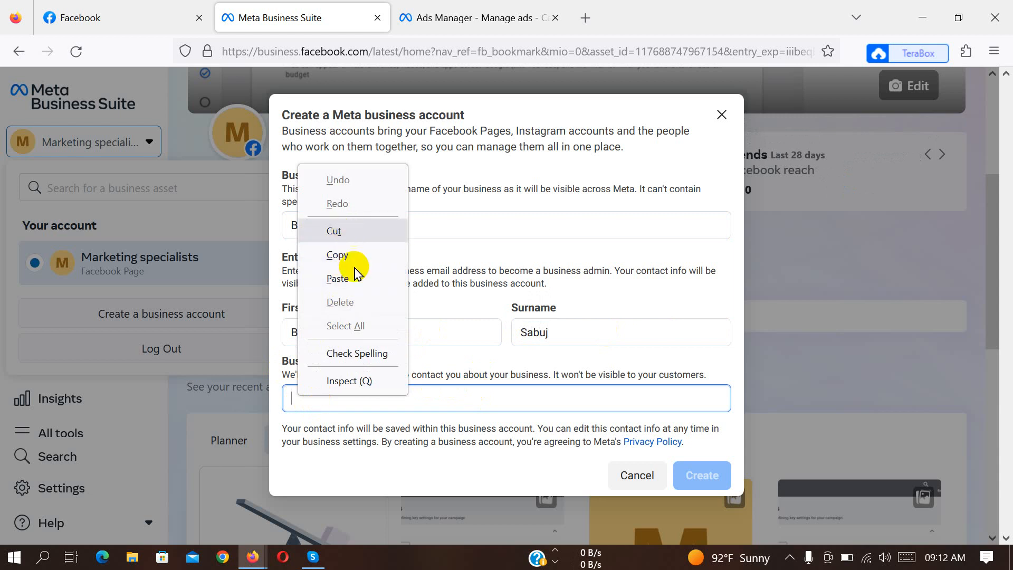
click(339, 279)
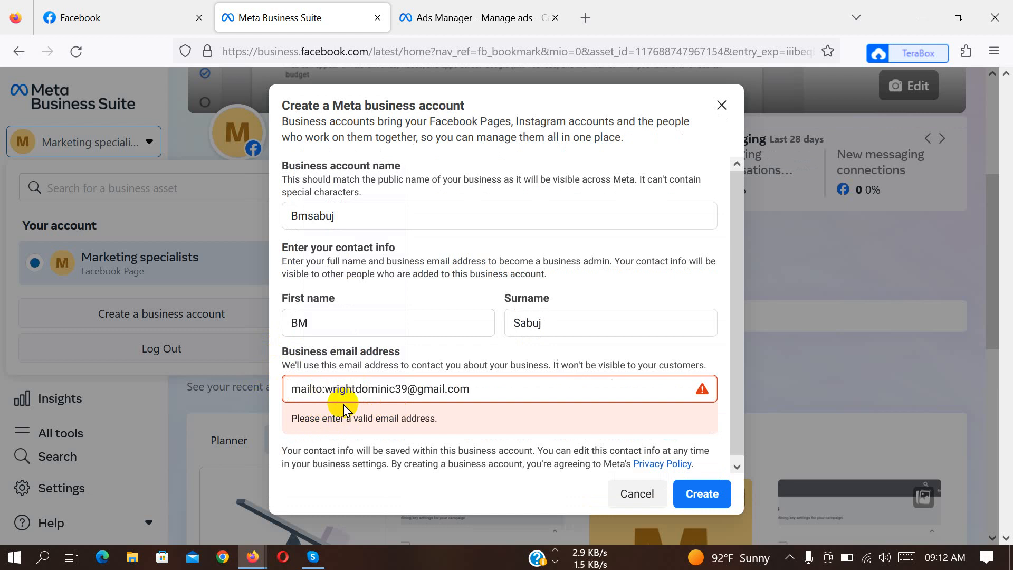
key(BackSpace)
key(BackSpace)
key(BackSpace)
key(BackSpace)
key(BackSpace)
key(BackSpace)
key(BackSpace)
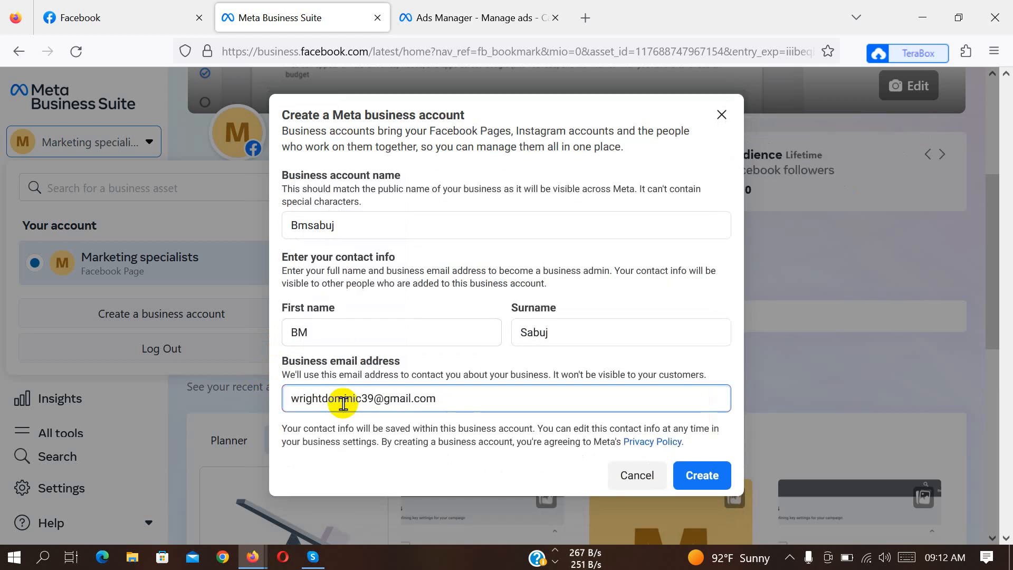
Create the business account without claiming the Marketing specialists Page or adding other people, and confirm the account summary.
click(705, 476)
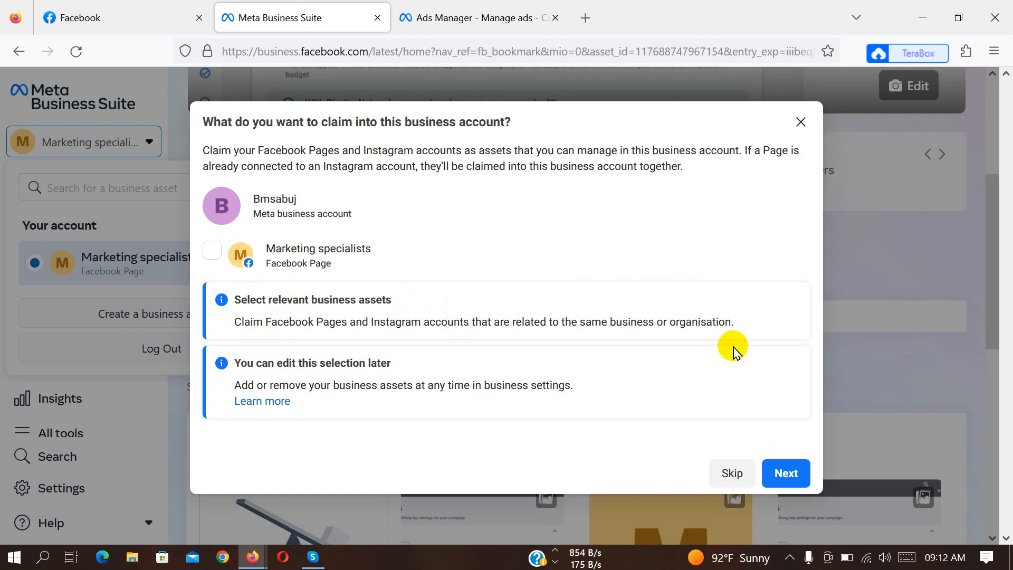
click(786, 473)
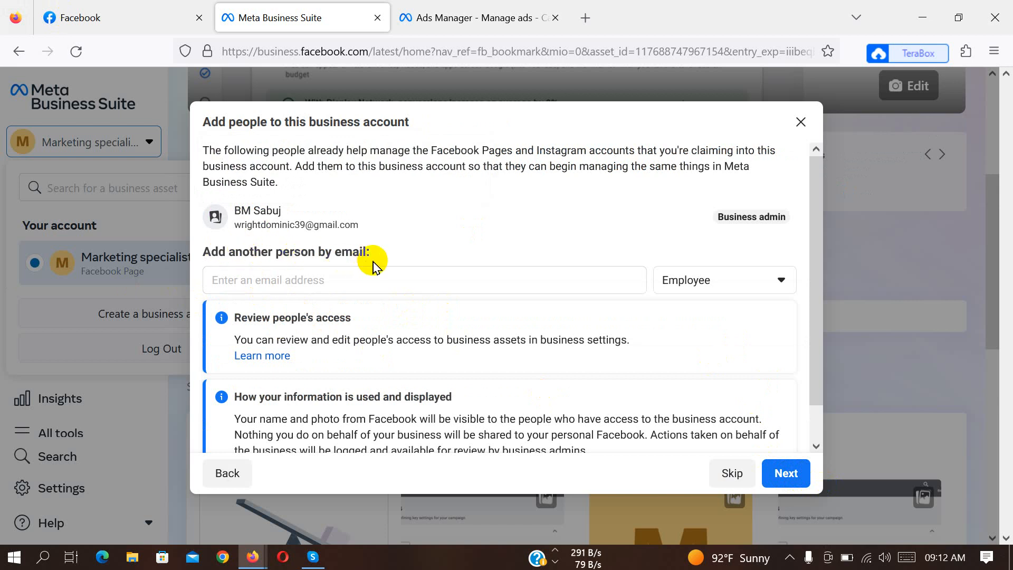
scroll(386, 393, down, 2)
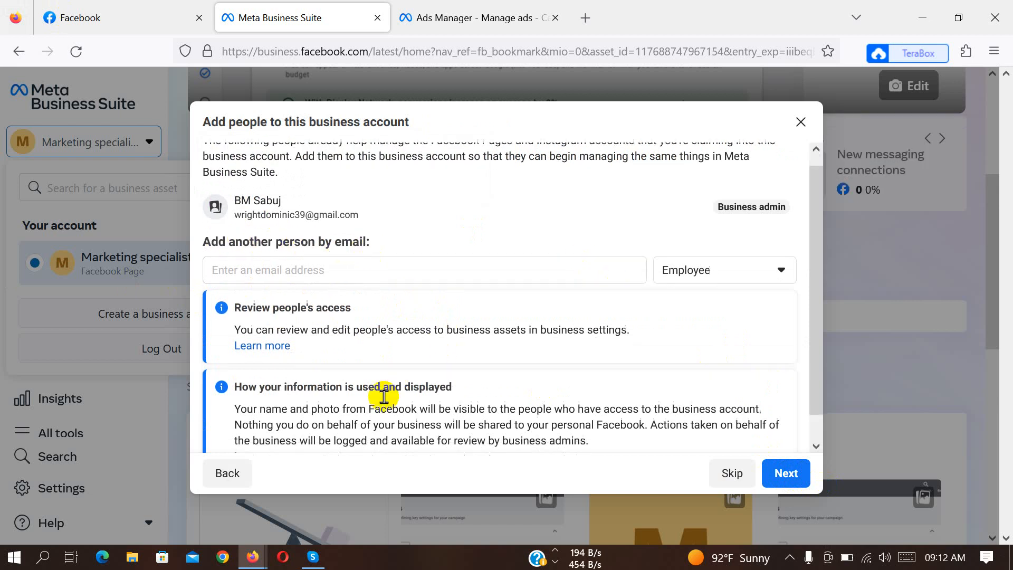
click(784, 473)
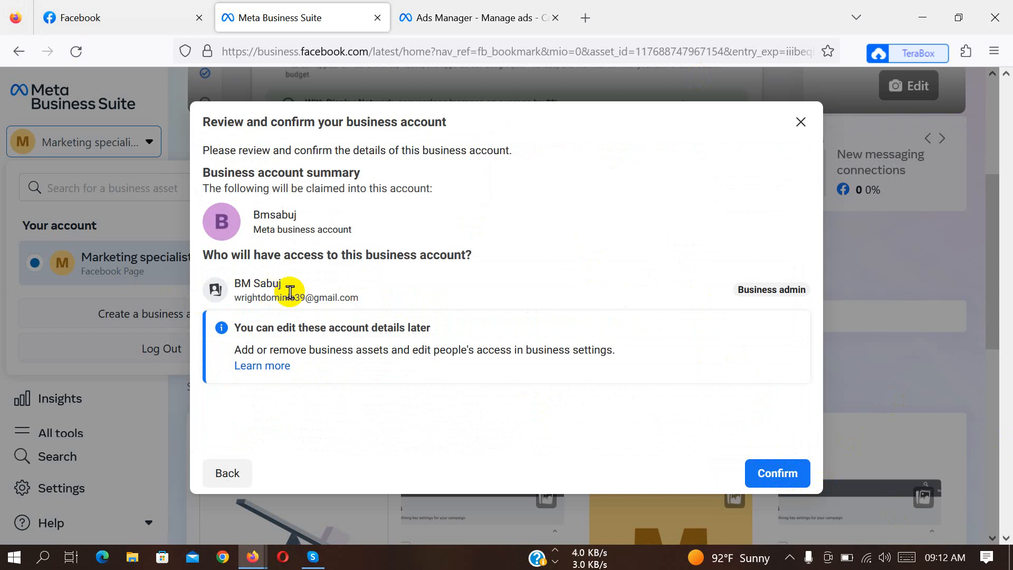
click(776, 474)
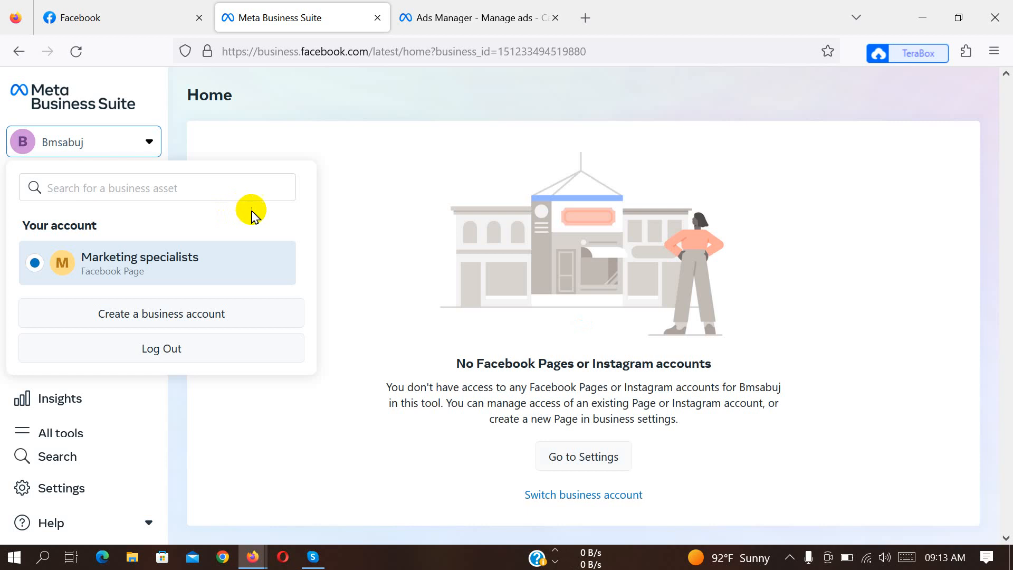
Switch to the other Firefox window and look over the Meta business tools overview page.
click(250, 560)
click(319, 487)
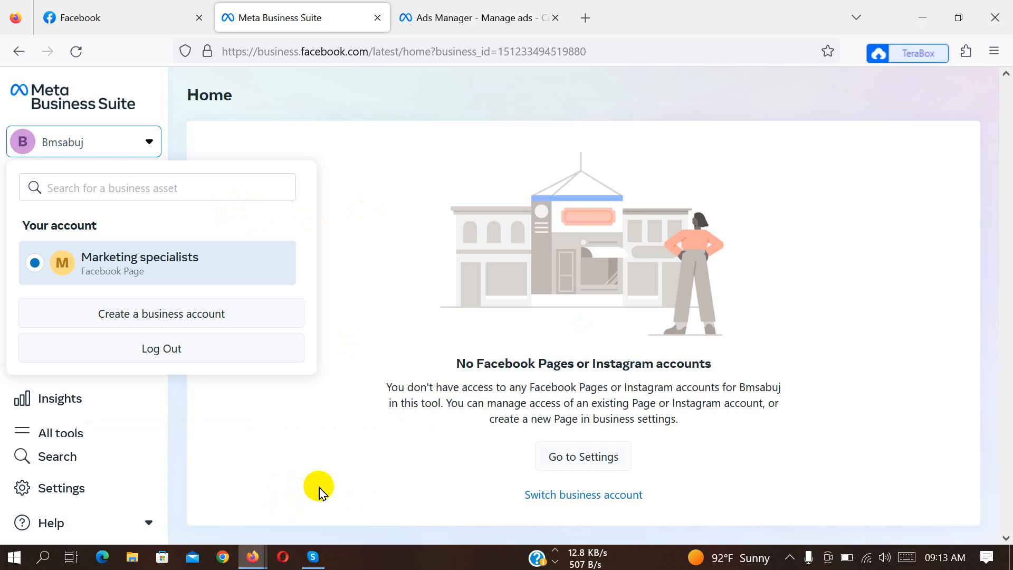
click(252, 556)
click(195, 515)
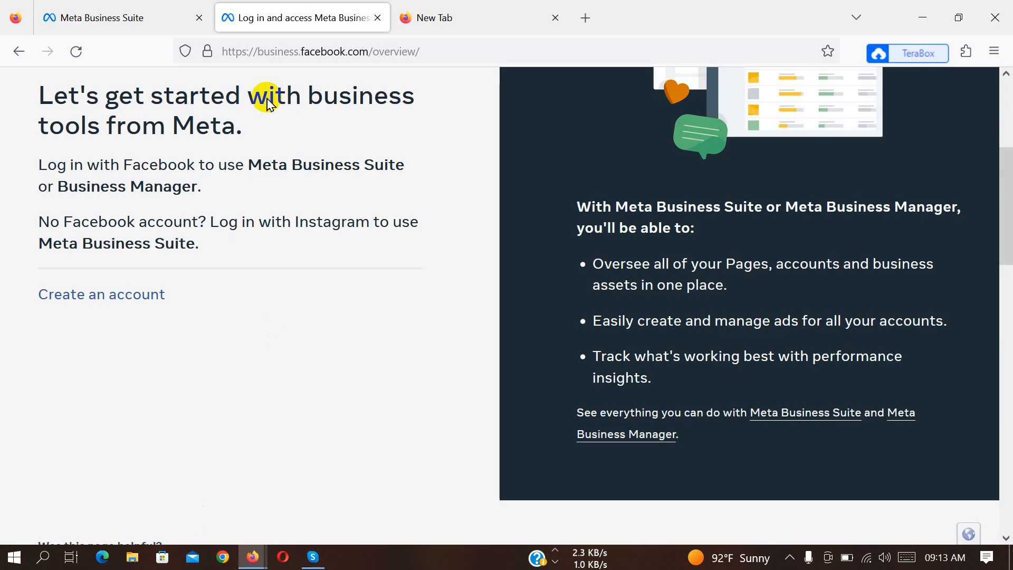
scroll(267, 104, up, 5)
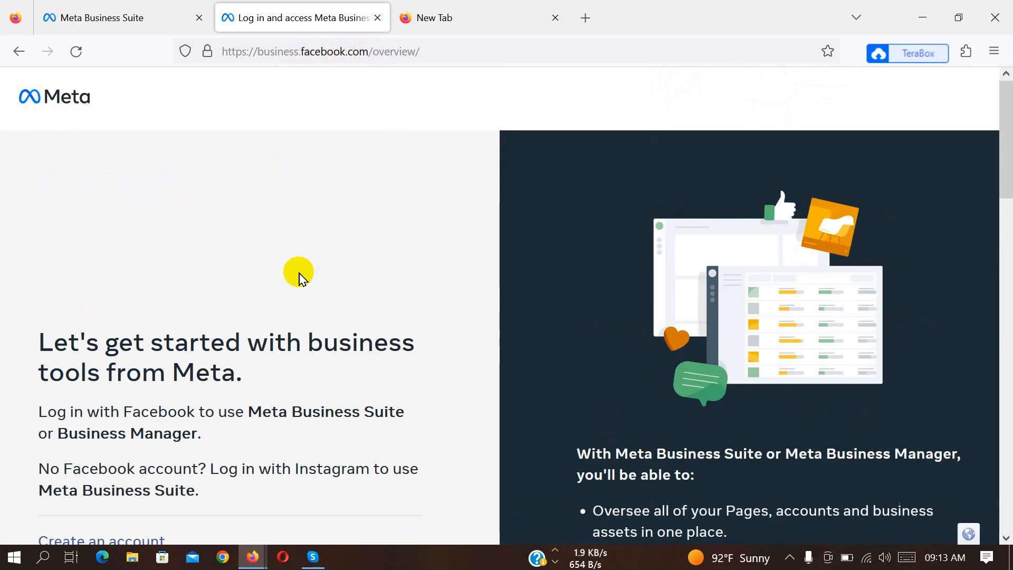
scroll(195, 348, down, 5)
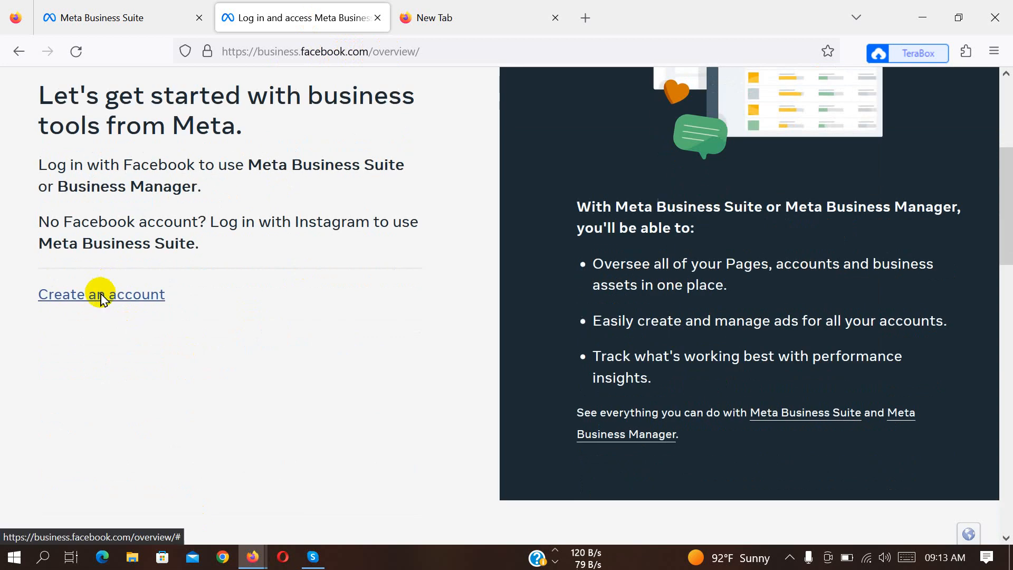
Open the Business Manager account creation form from the overview page, review its fields and close it without submitting.
click(102, 296)
scroll(432, 343, down, 8)
scroll(432, 344, down, 5)
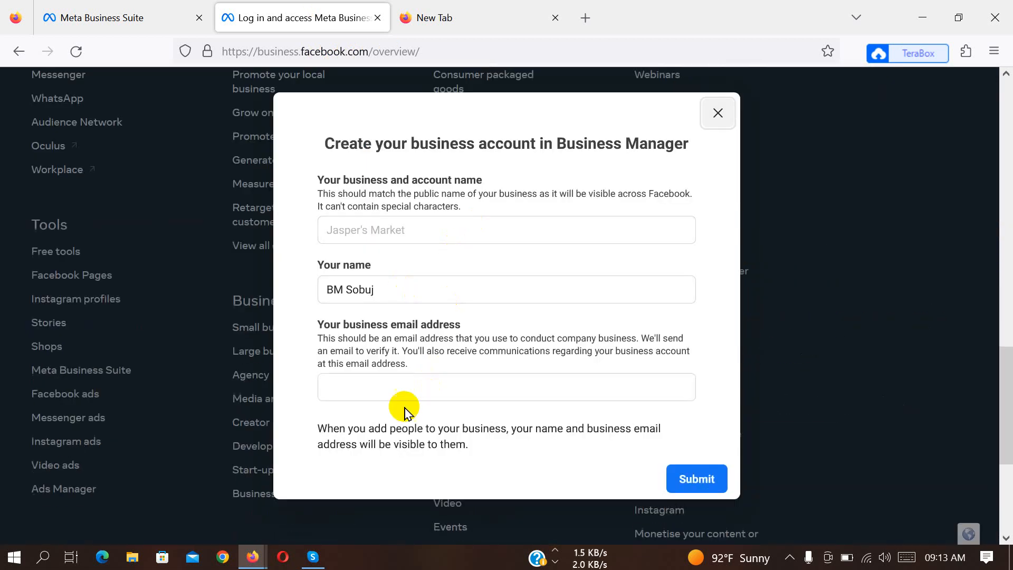
scroll(370, 350, up, 5)
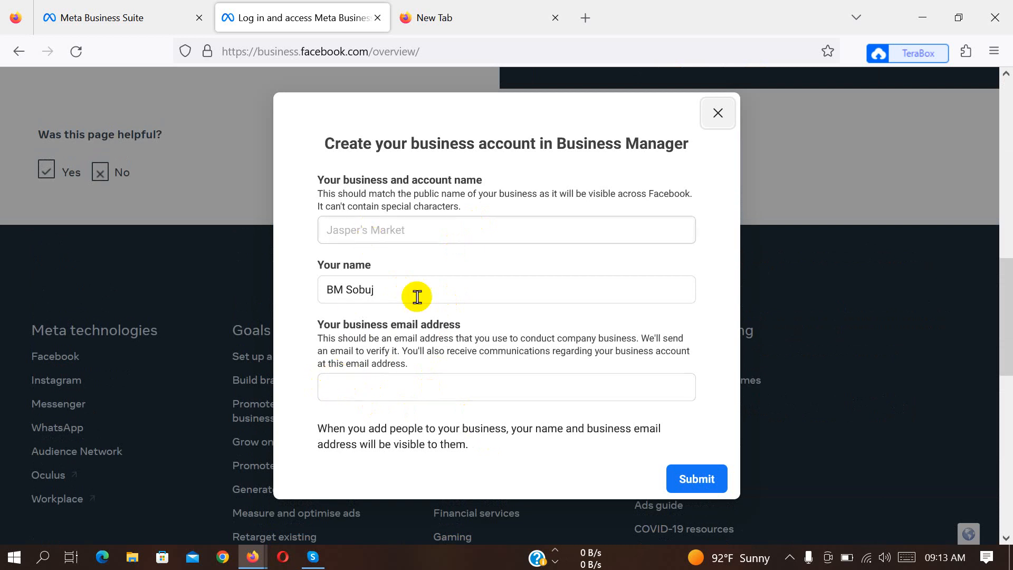
click(718, 113)
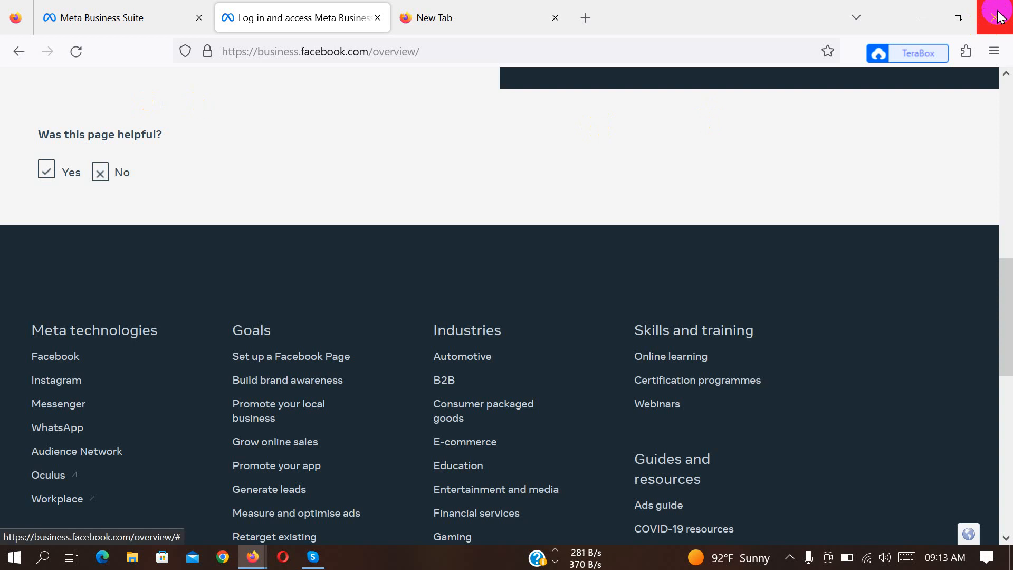
Return to the Meta Business Suite window and check the accounts listed in the account switcher.
click(255, 558)
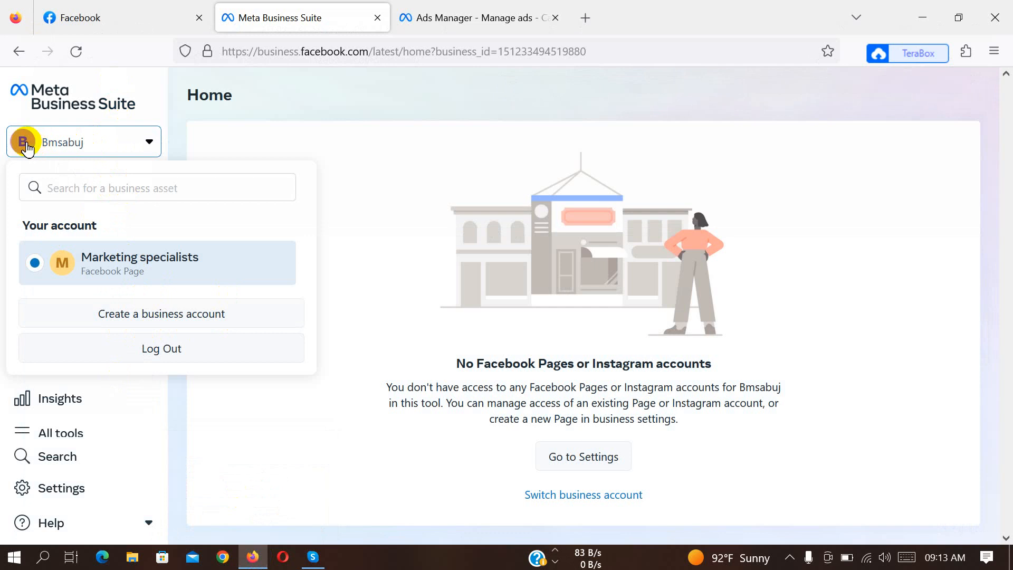
click(121, 142)
click(119, 142)
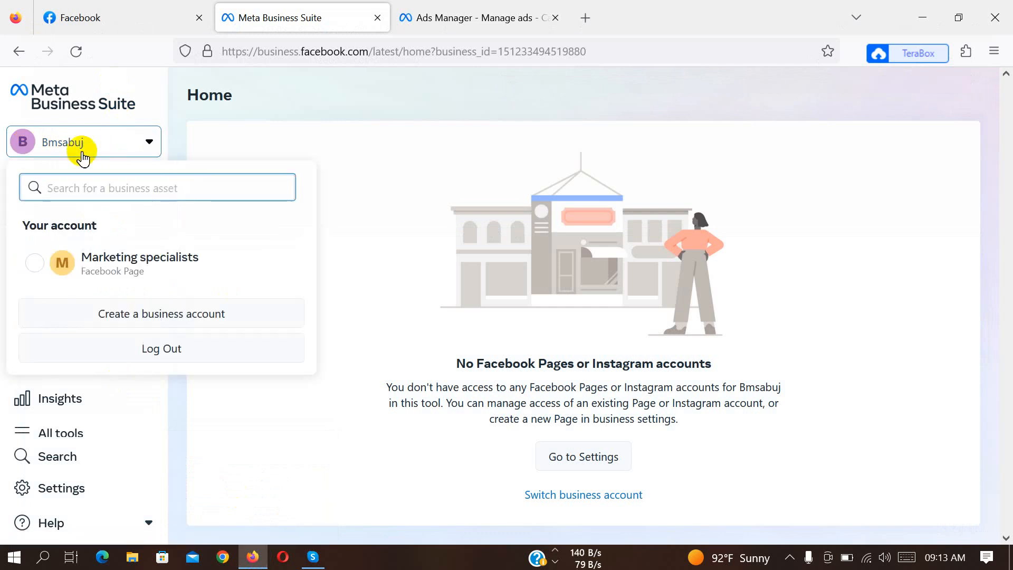
click(21, 153)
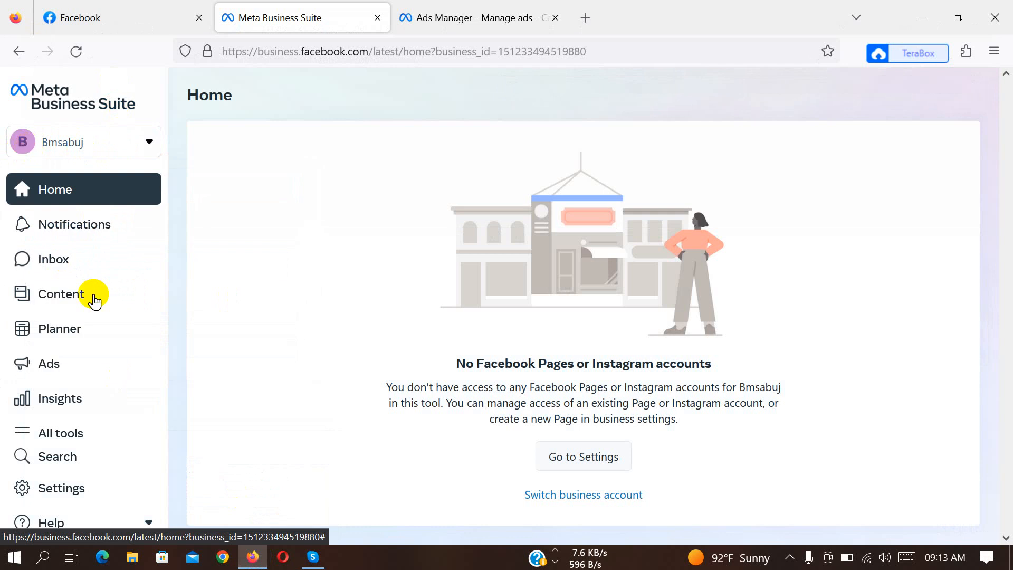
Try to open Settings for the new business account and go back to the Home page.
scroll(87, 370, down, 2)
click(78, 494)
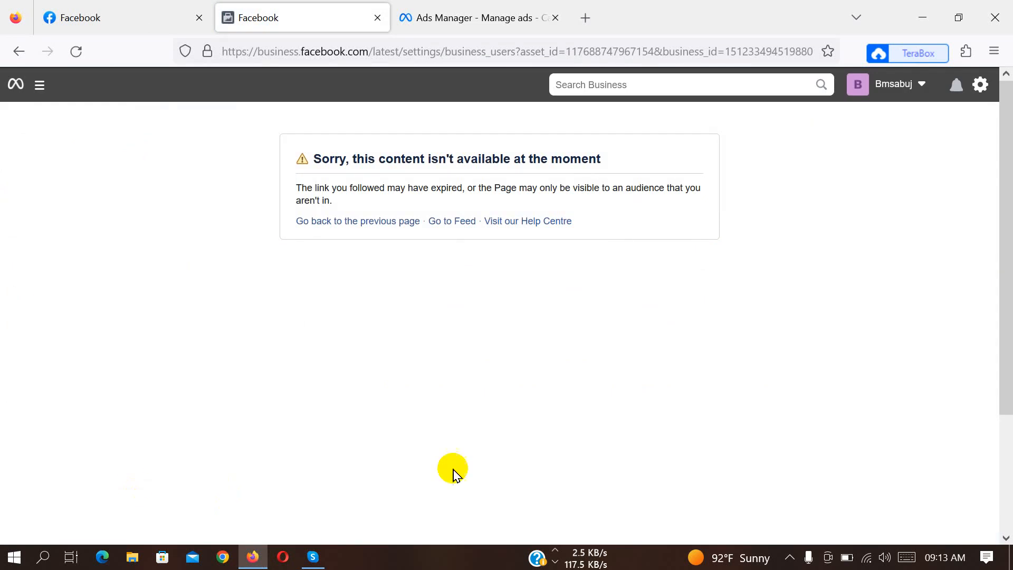
click(16, 55)
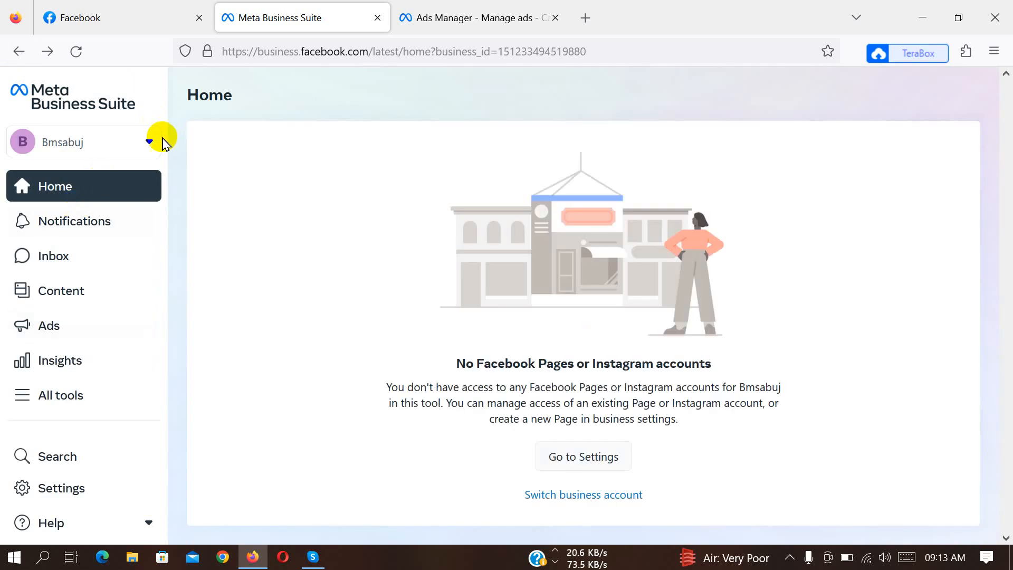
Open the new business account's settings from its entry in the account switcher.
click(147, 141)
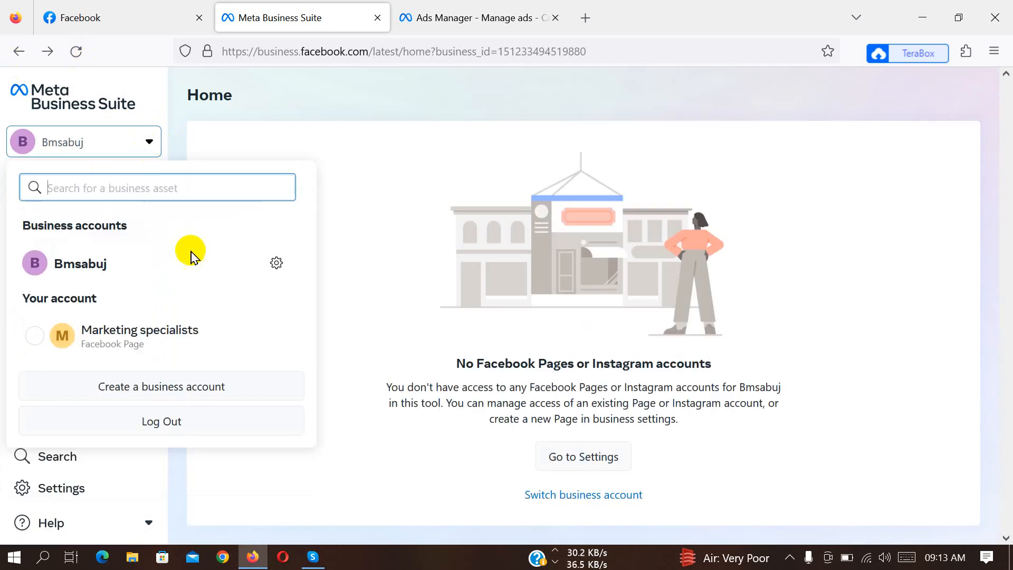
click(279, 263)
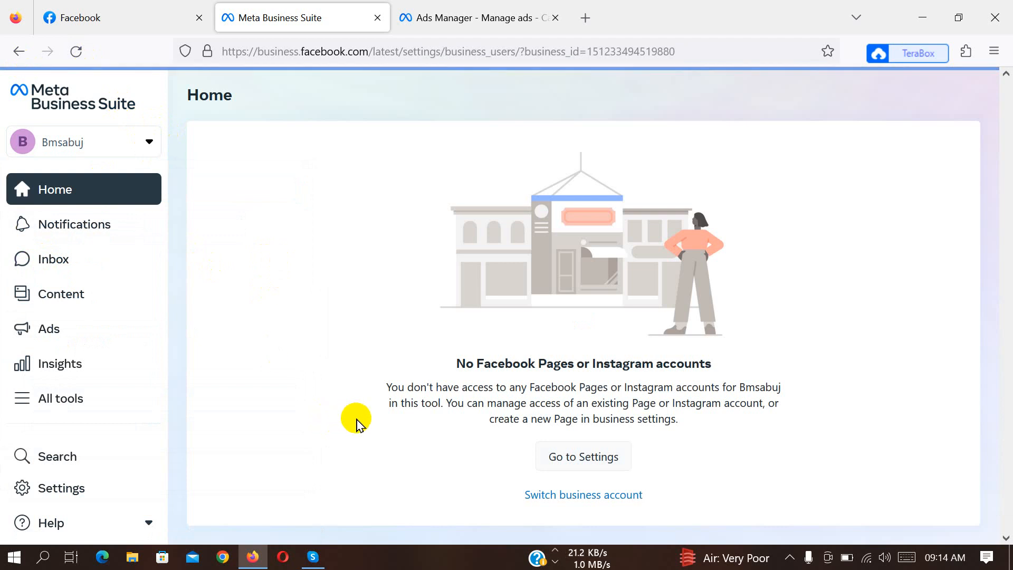
scroll(127, 346, down, 2)
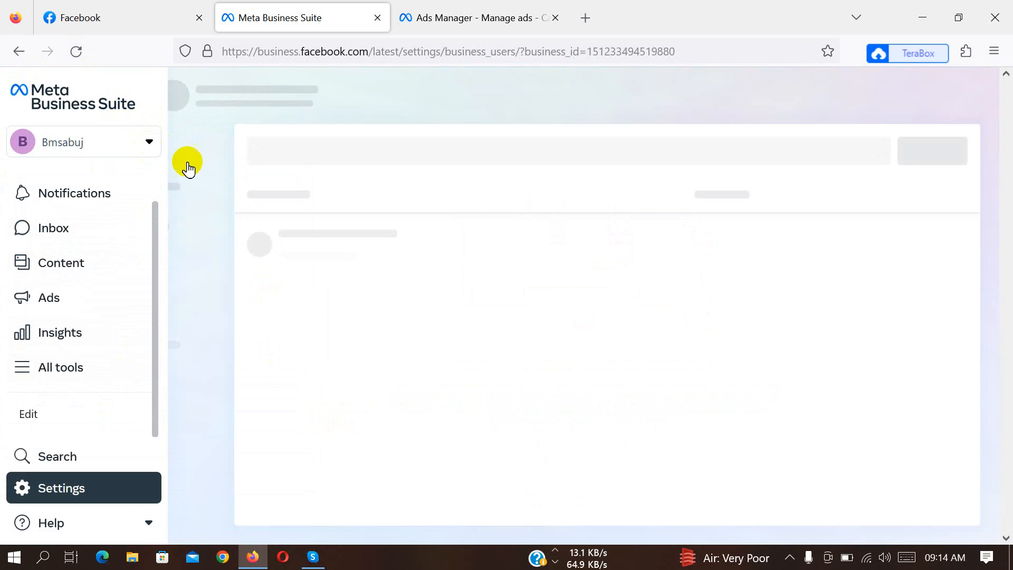
click(31, 372)
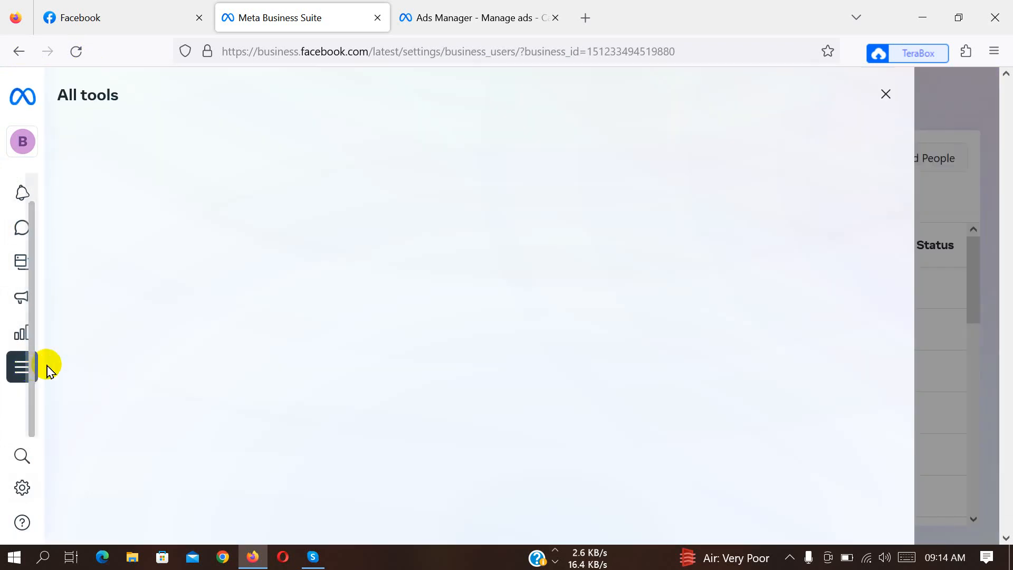
mouse_move(56, 378)
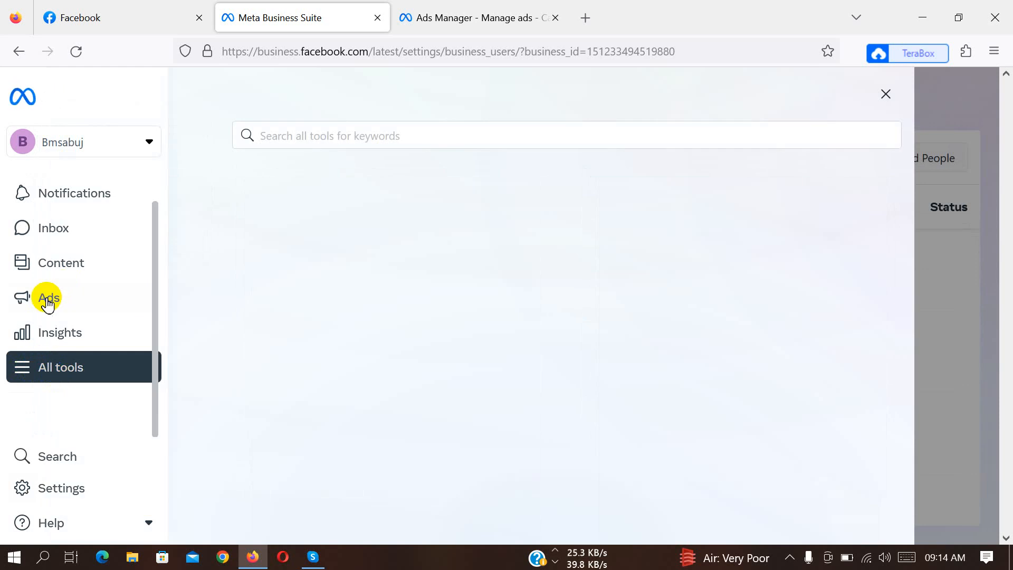
click(35, 499)
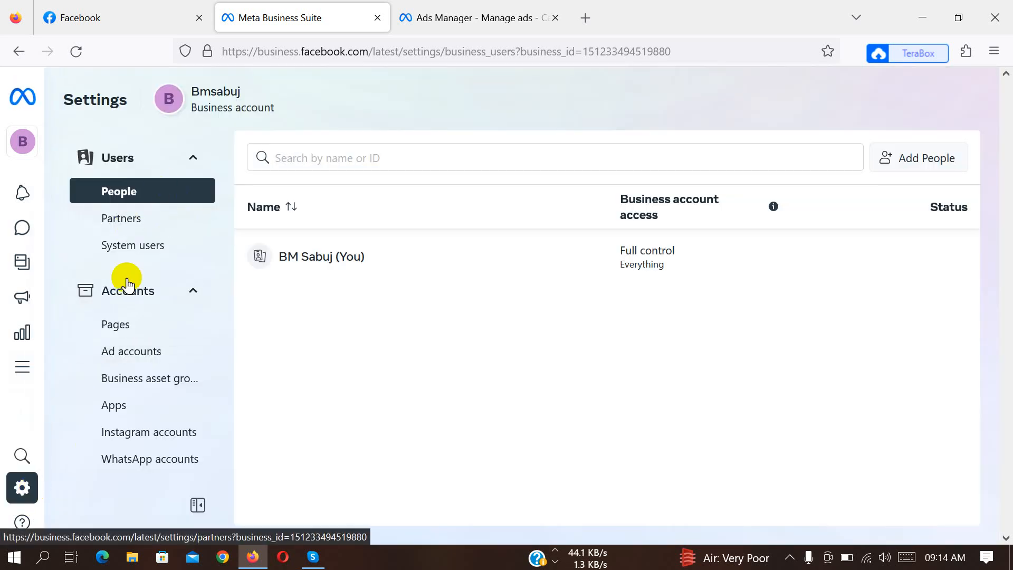
Look through the account's settings categories and open the external Business settings page.
scroll(142, 337, down, 5)
scroll(155, 396, down, 5)
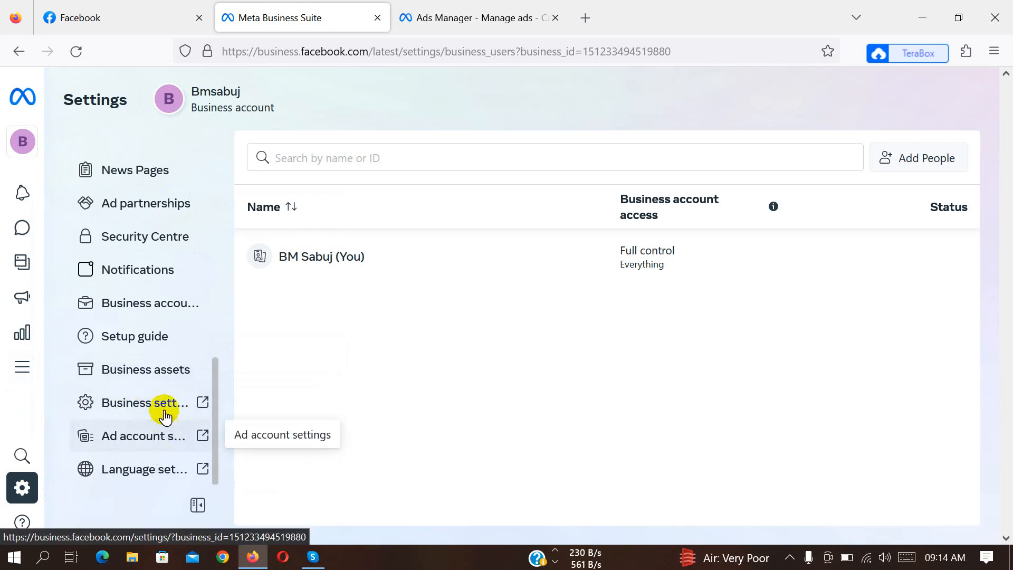
scroll(163, 343, up, 5)
scroll(167, 299, up, 4)
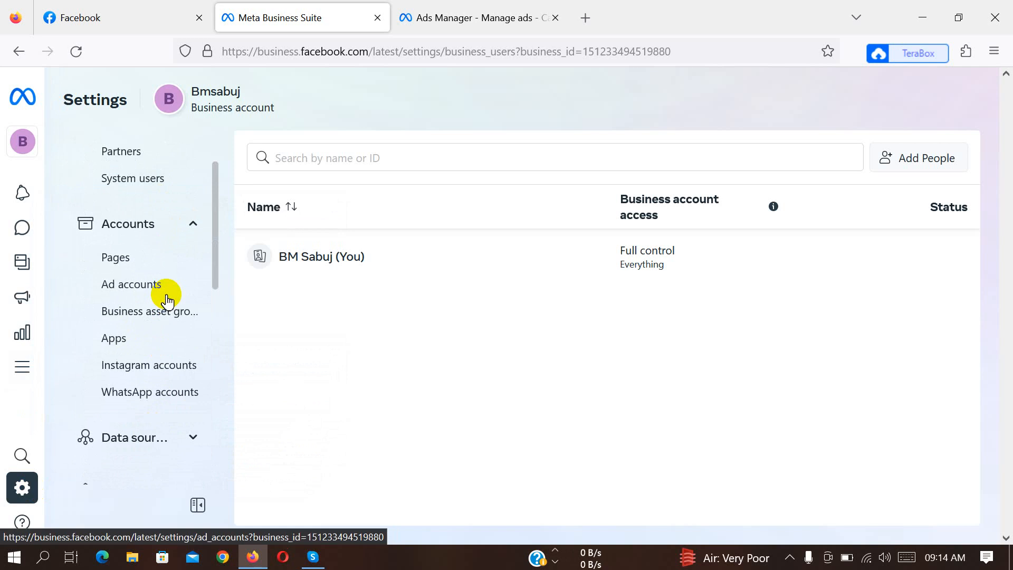
scroll(153, 267, down, 10)
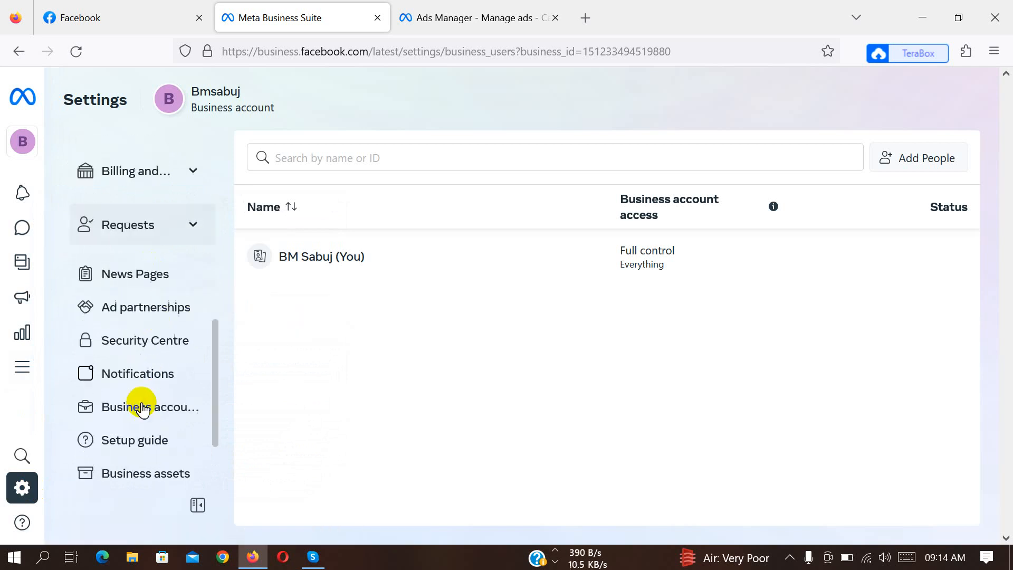
click(157, 404)
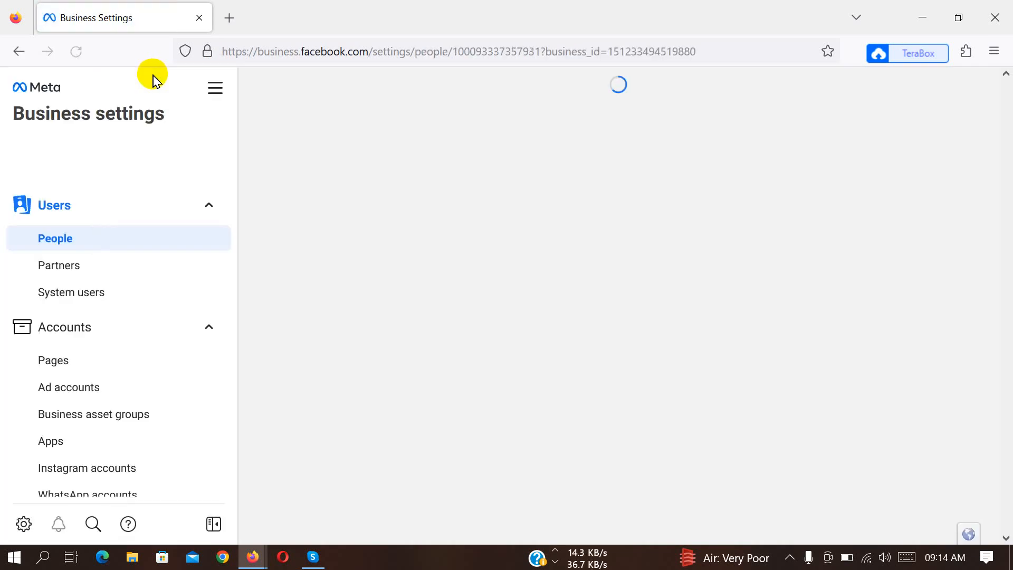
Open the Business info section of the business account's settings.
scroll(130, 437, down, 3)
scroll(127, 438, down, 3)
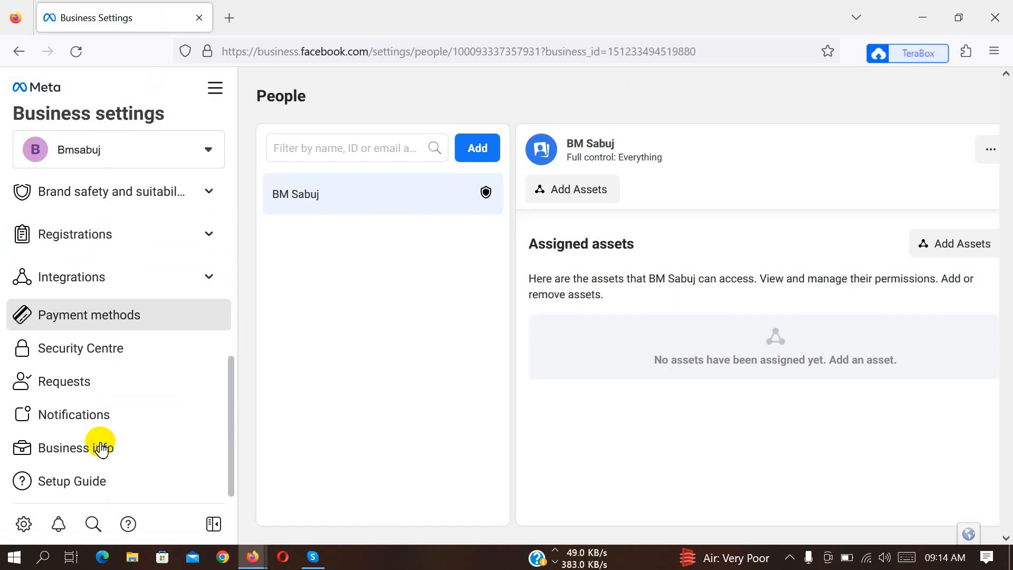
click(77, 449)
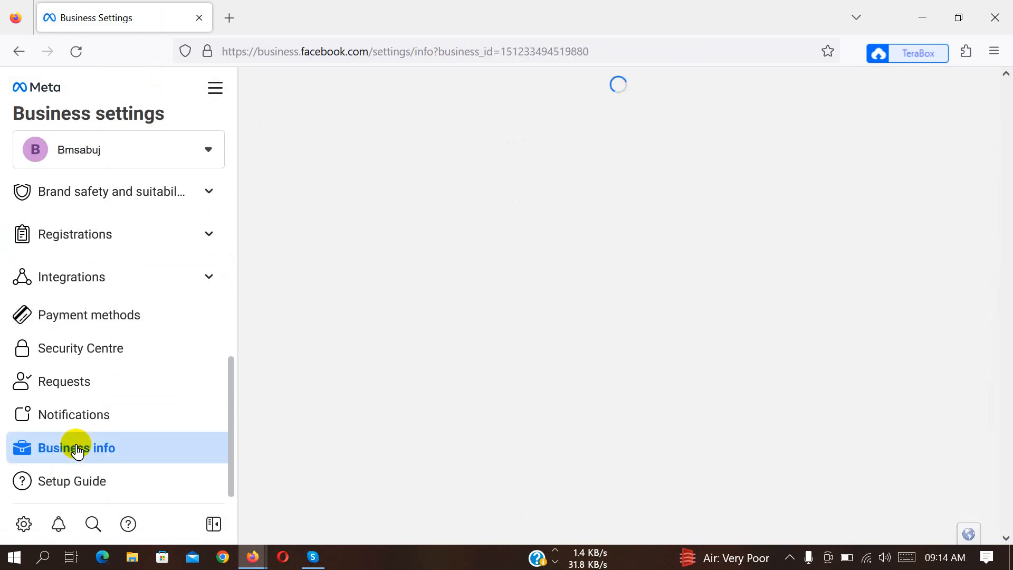
Review the Business information page, including the business details, verification status, ad account creation limit, business options and My Info email confirmation.
scroll(464, 359, down, 2)
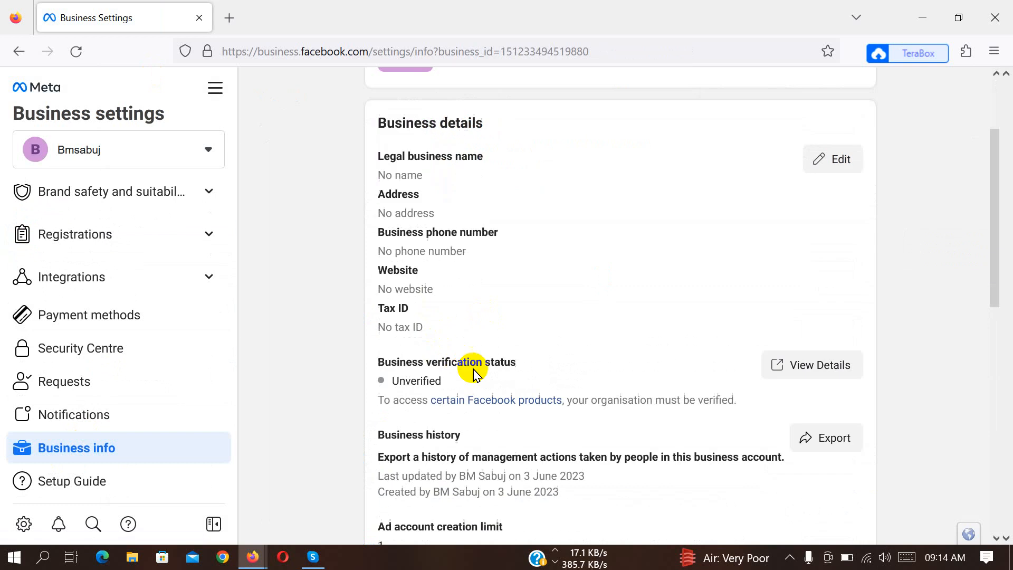
scroll(475, 370, down, 3)
scroll(575, 343, down, 3)
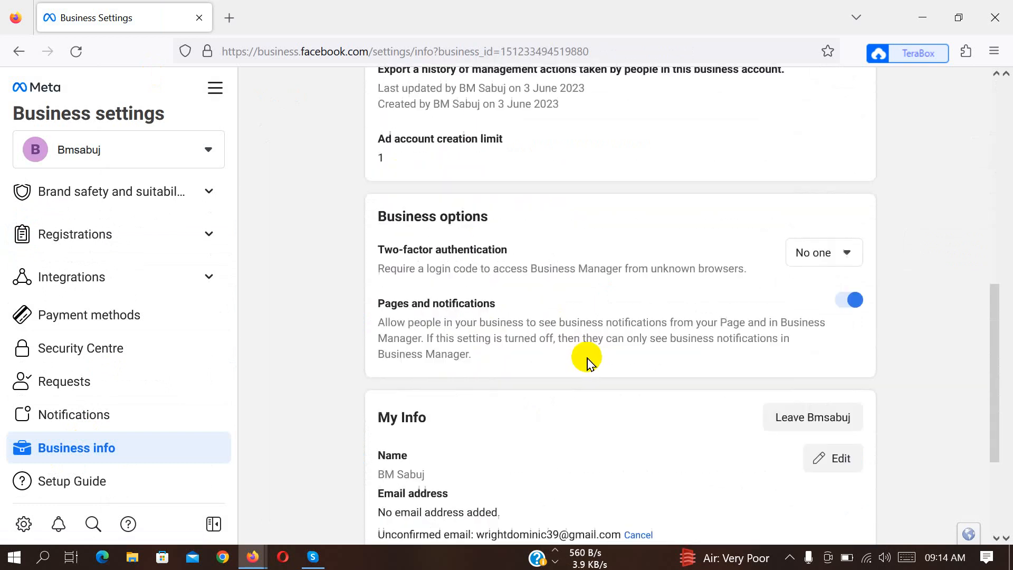
scroll(589, 361, down, 3)
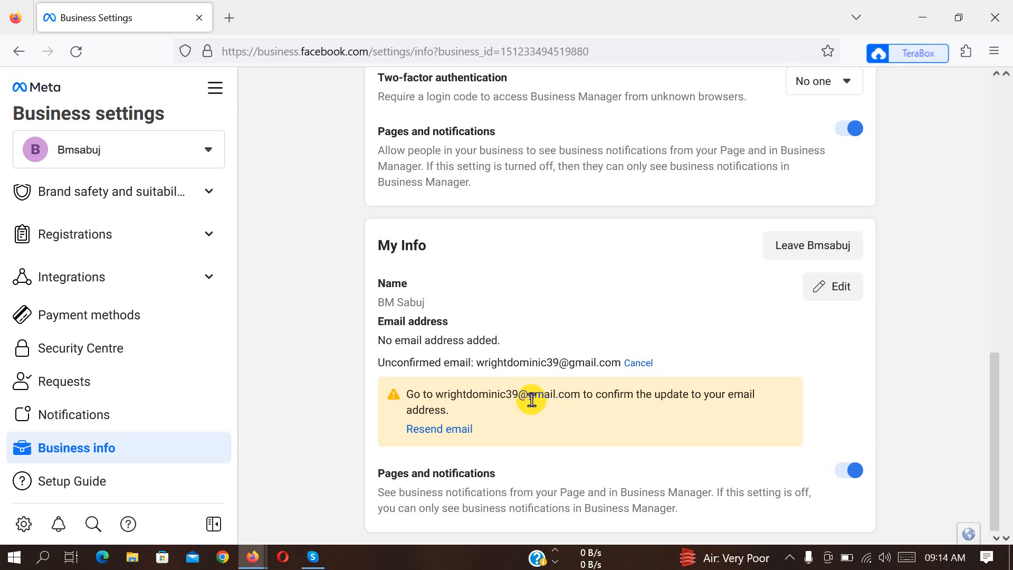
scroll(362, 384, up, 12)
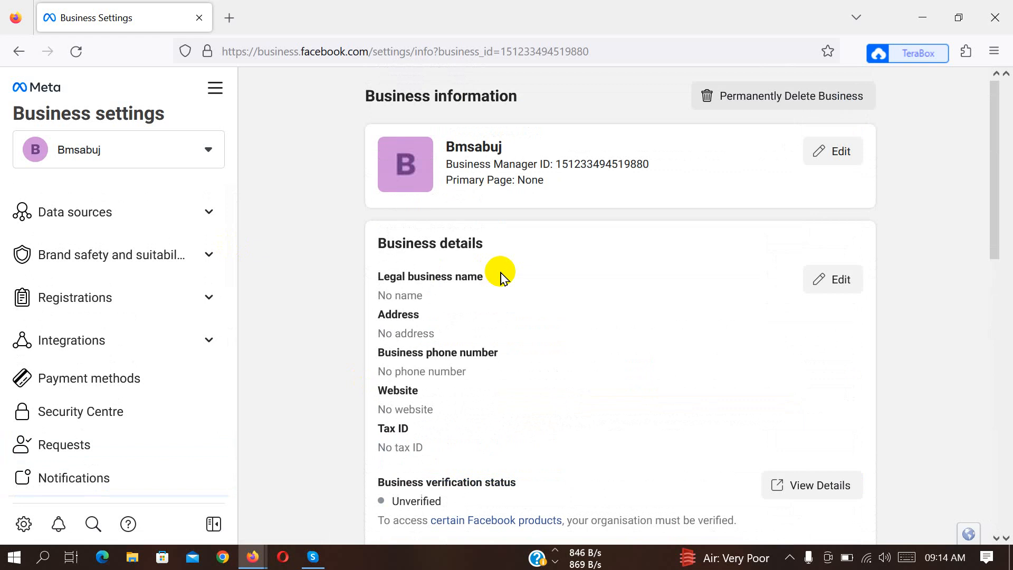
scroll(500, 353, down, 2)
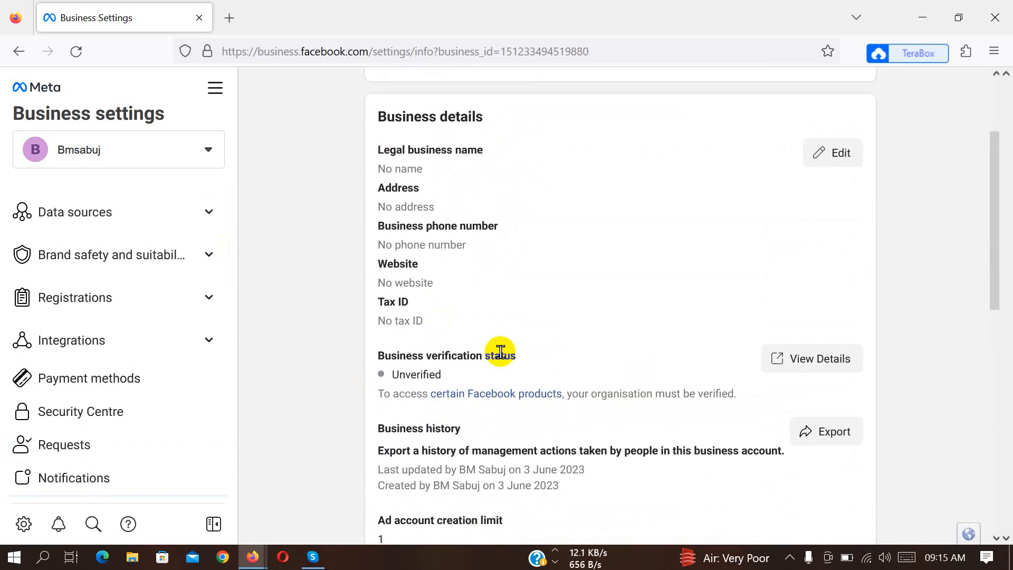
scroll(505, 357, up, 2)
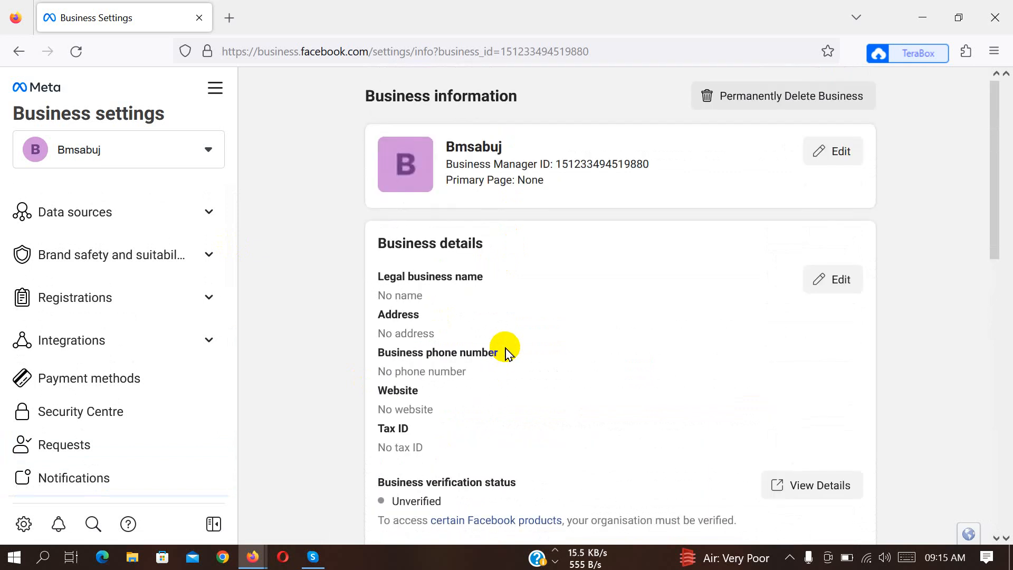